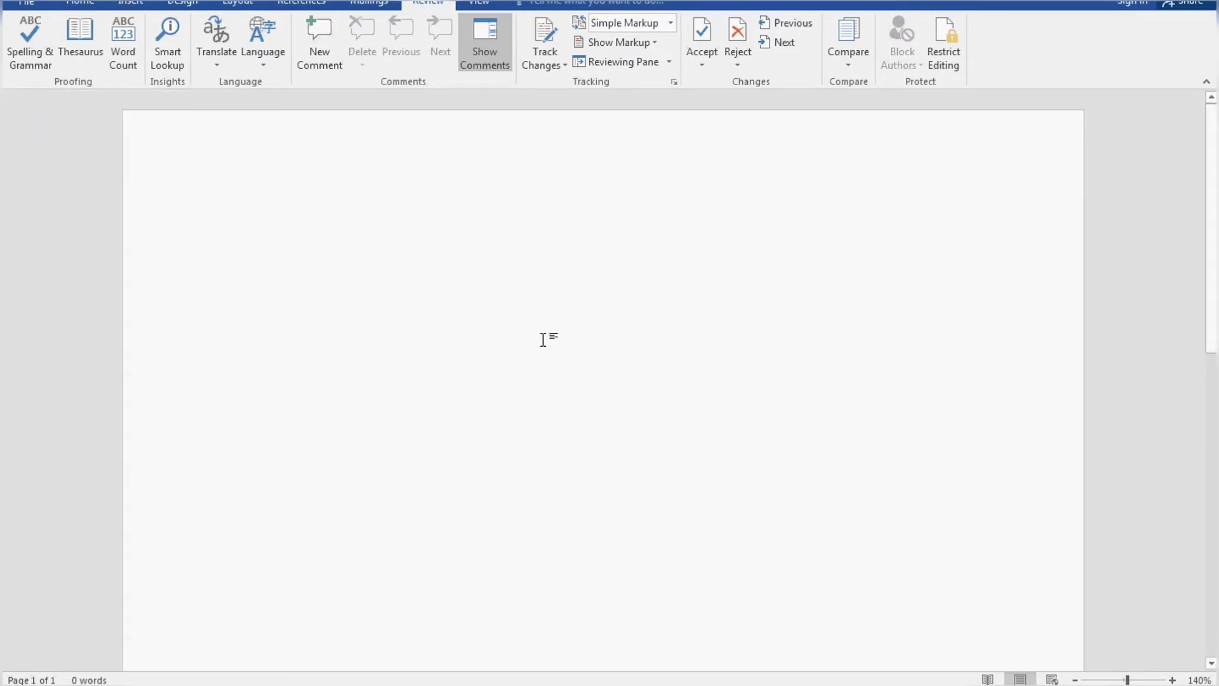
Step: Fill the blank document with ten sample paragraphs using =rand(10)
type("=ran")
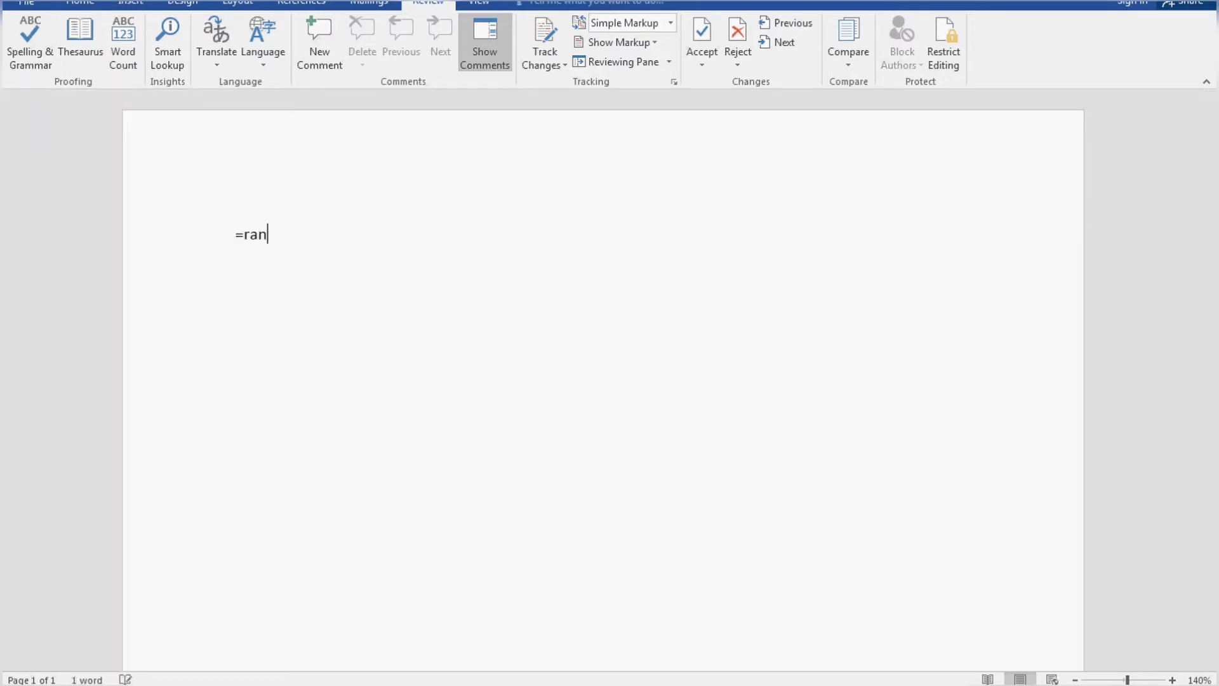
type("d(10)")
key("Return")
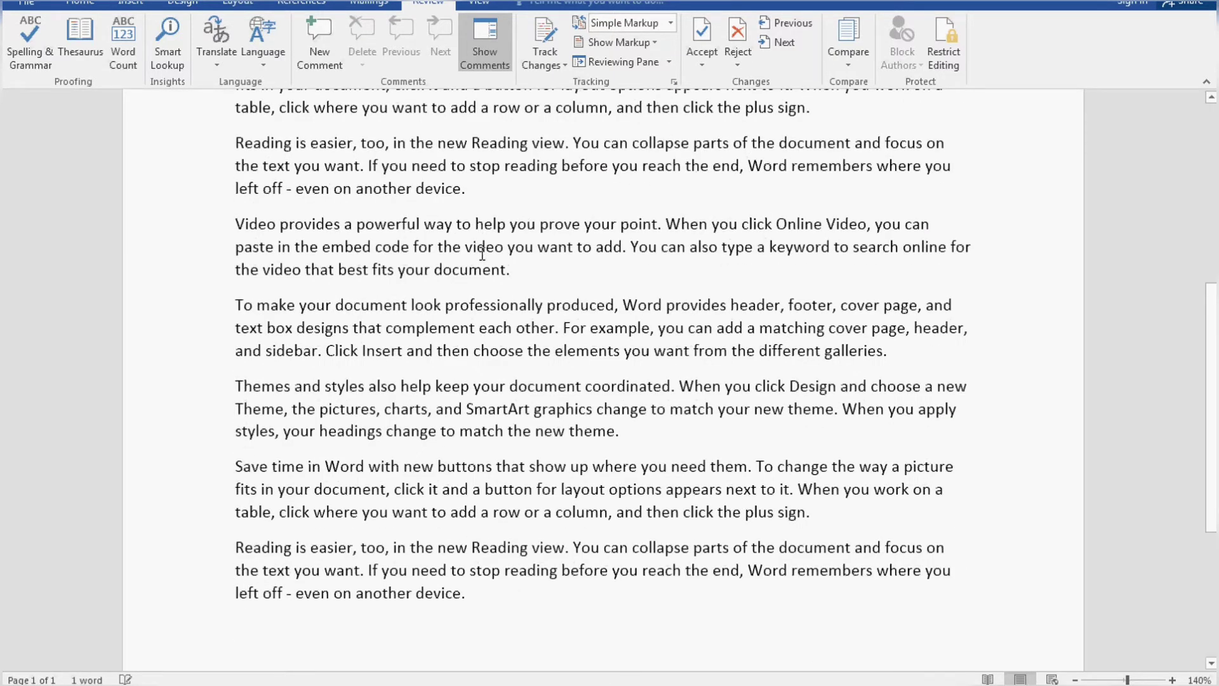
scroll(480, 251, "up", 10)
scroll(482, 254, "up", 2)
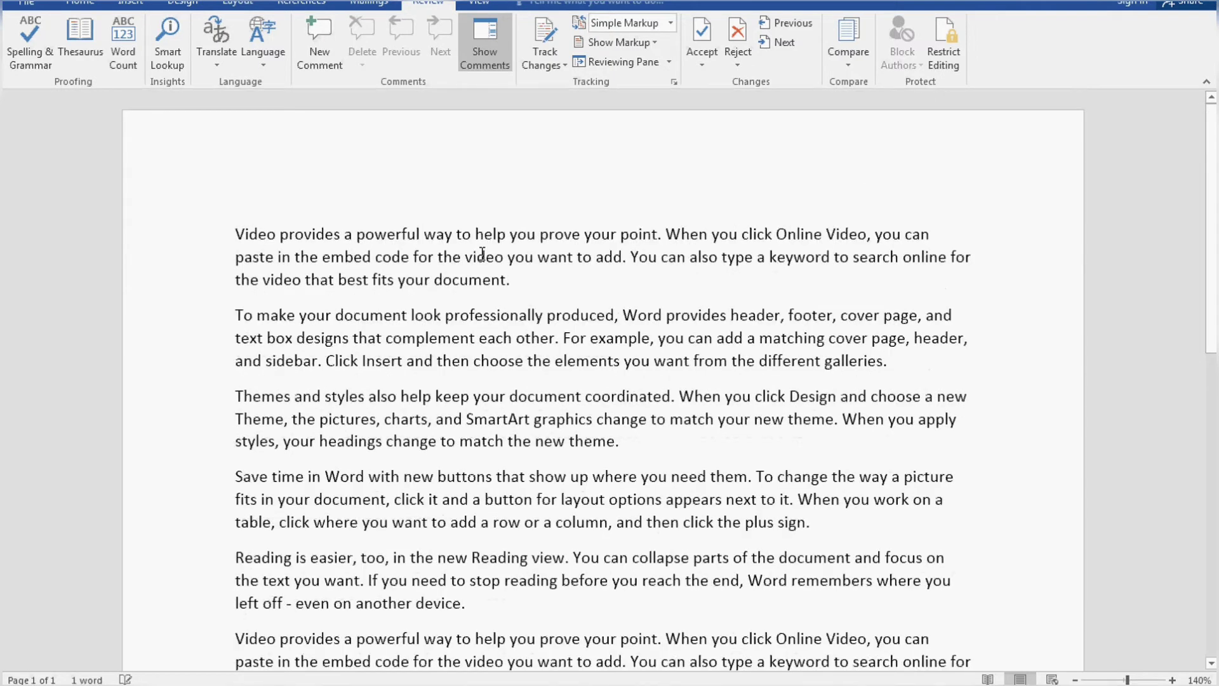
left_click(541, 282)
left_click_drag(280, 235, 381, 420)
left_click(554, 441)
Step: Misspell six words in the first paragraph as "powferful", "yodur", "cdode", "bedst", "thde" and "Viddeo"
left_click(390, 235)
type("f")
left_click(606, 235)
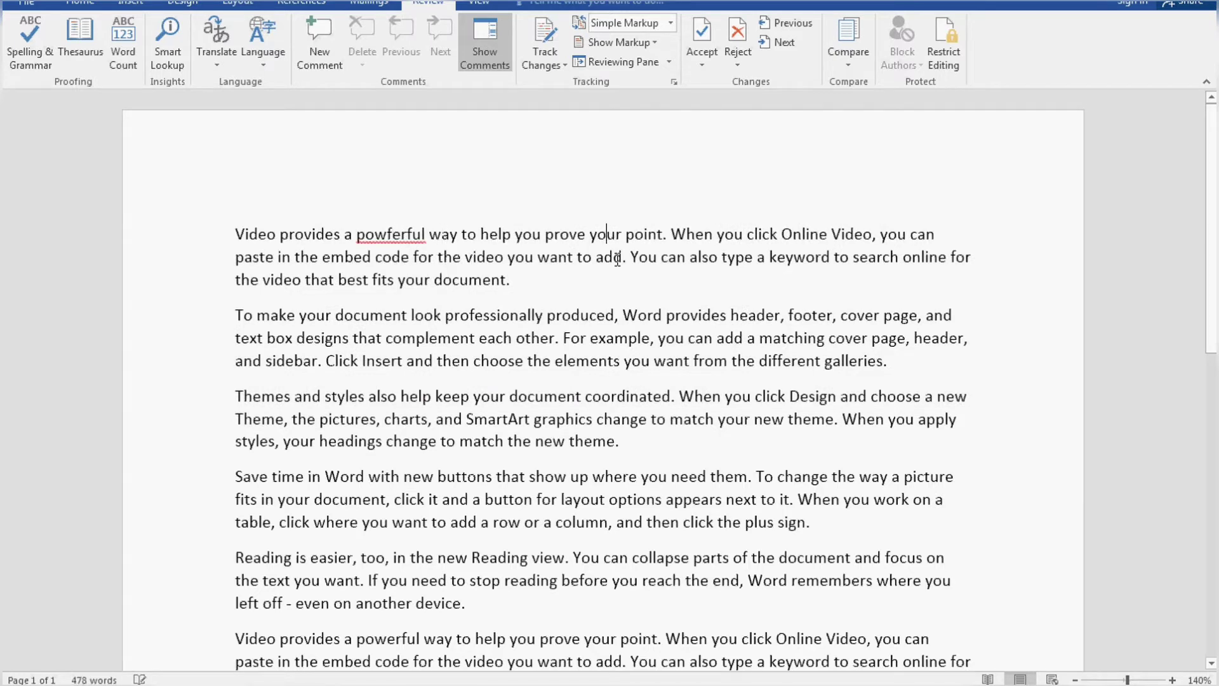
type("d")
left_click(385, 257)
type("d")
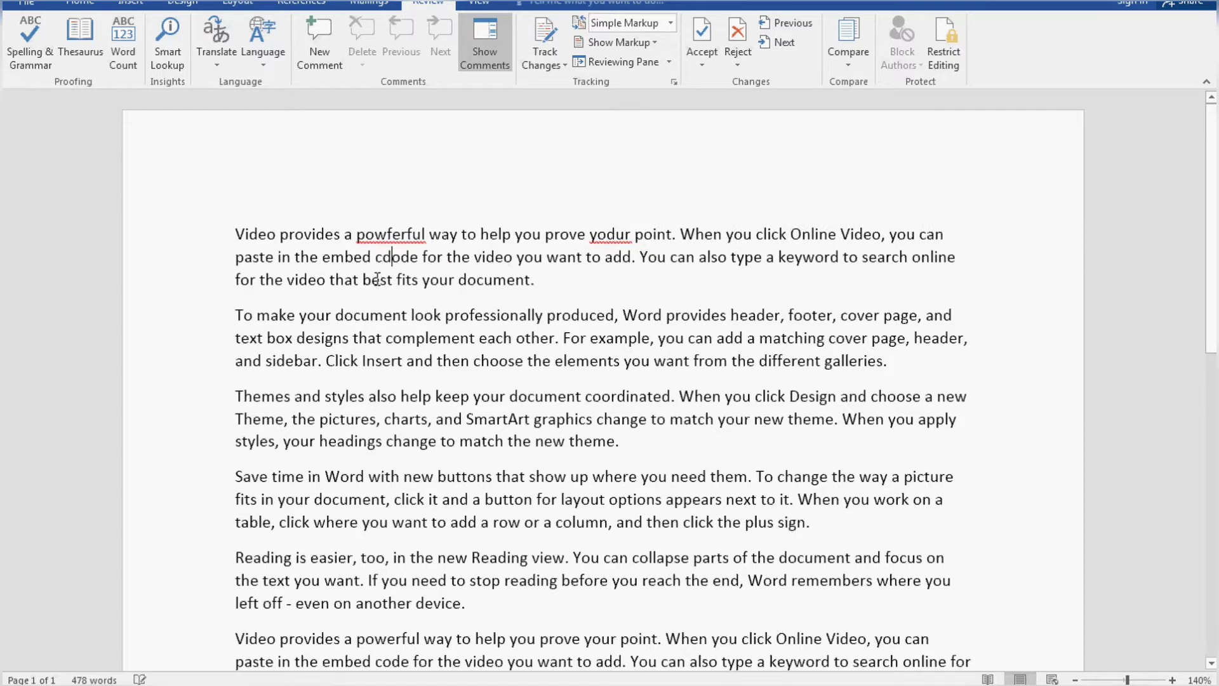
left_click(379, 280)
type("d")
left_click(274, 281)
type("d")
left_click(257, 235)
type("d")
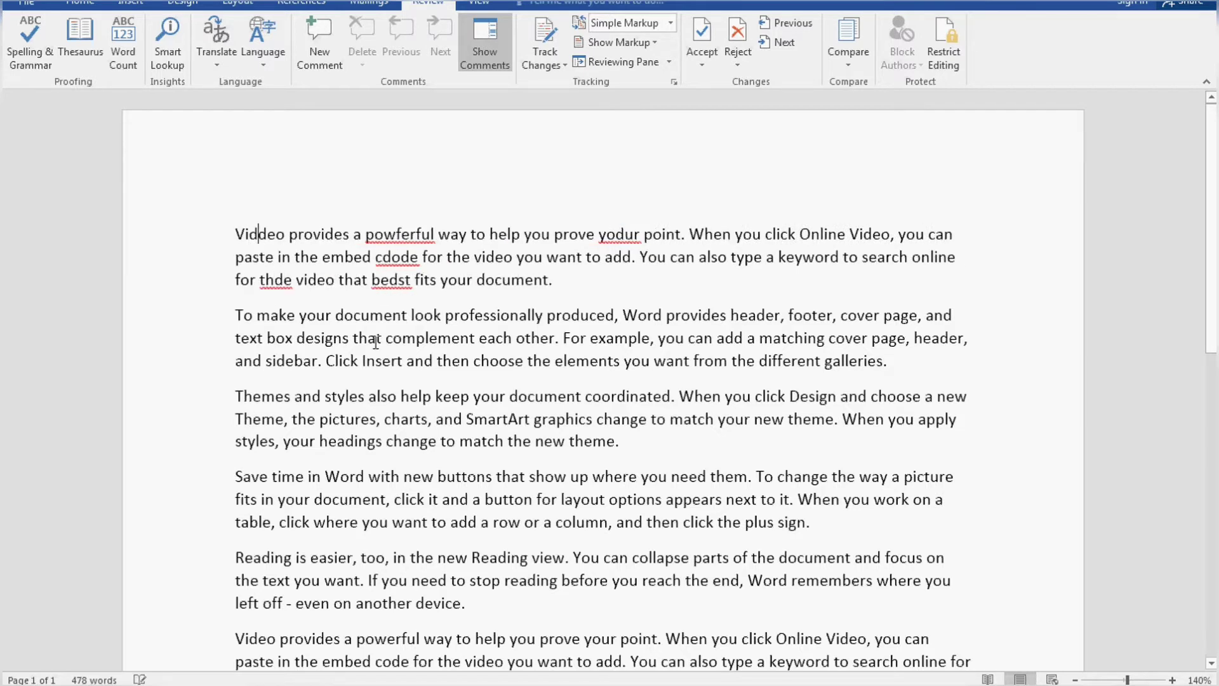
Step: Misspell six words in the second paragraph as "thdat", "othder", "dcan", "matchding", "edlements" and "Idnsert"
left_click(366, 340)
type("d")
left_click(548, 338)
type("d")
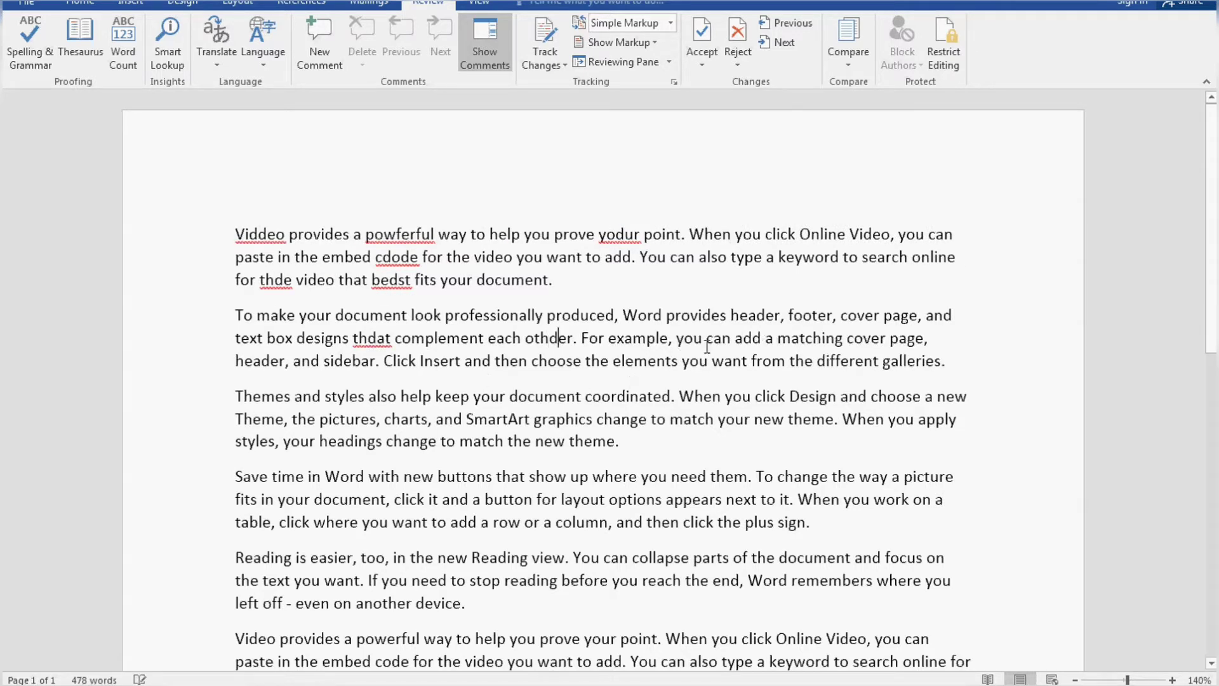
left_click(708, 339)
type("d")
left_click(831, 338)
type("d")
left_click(615, 361)
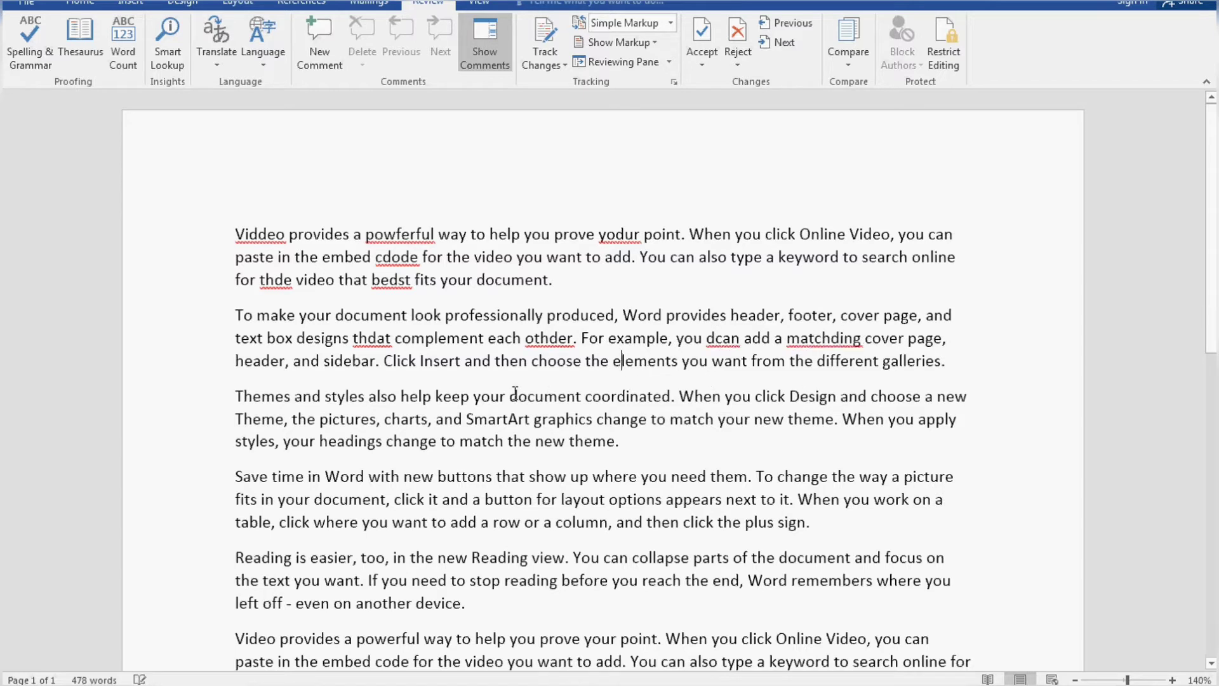
type("d")
left_click(424, 361)
type("d")
left_click(360, 397)
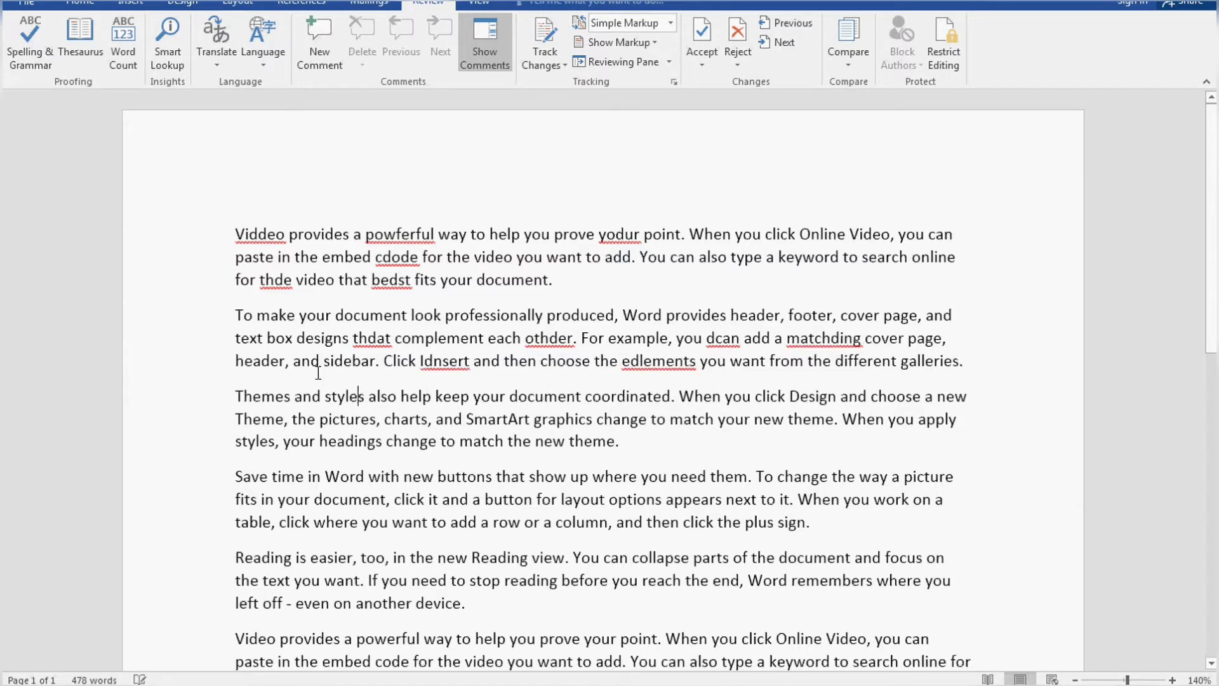
Step: Run the spelling check, correct "Viddeo" to "Video" and ignore "powferful" once
left_click(45, 68)
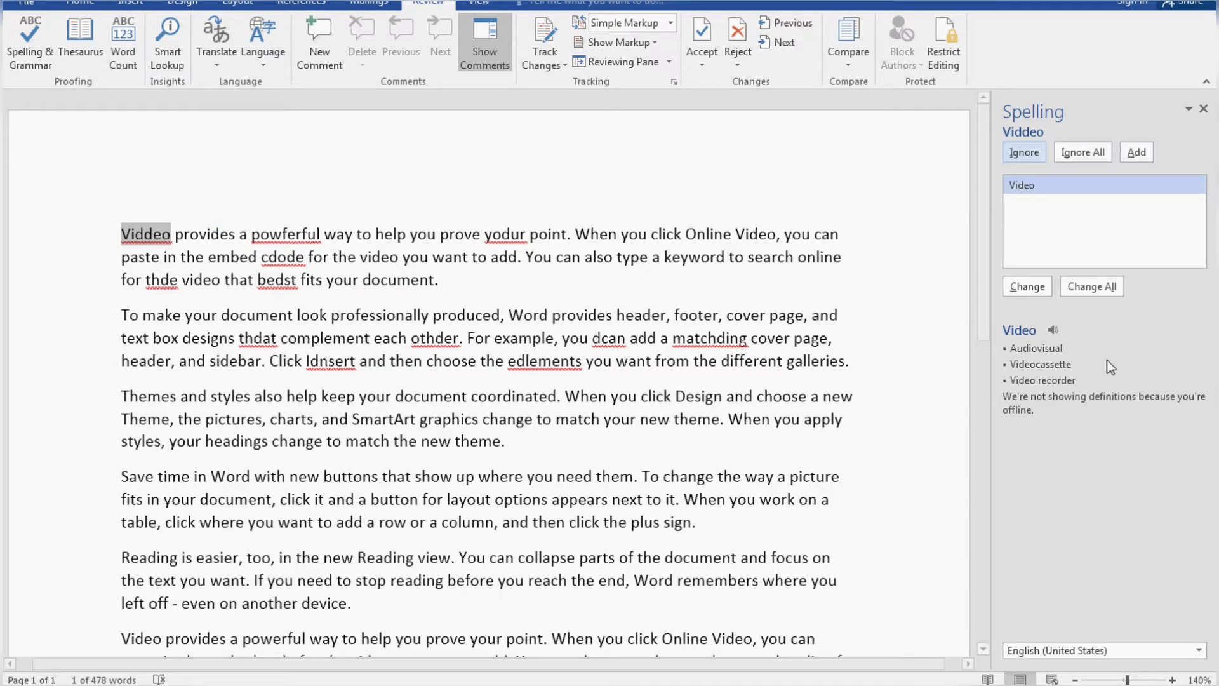
left_click(1031, 294)
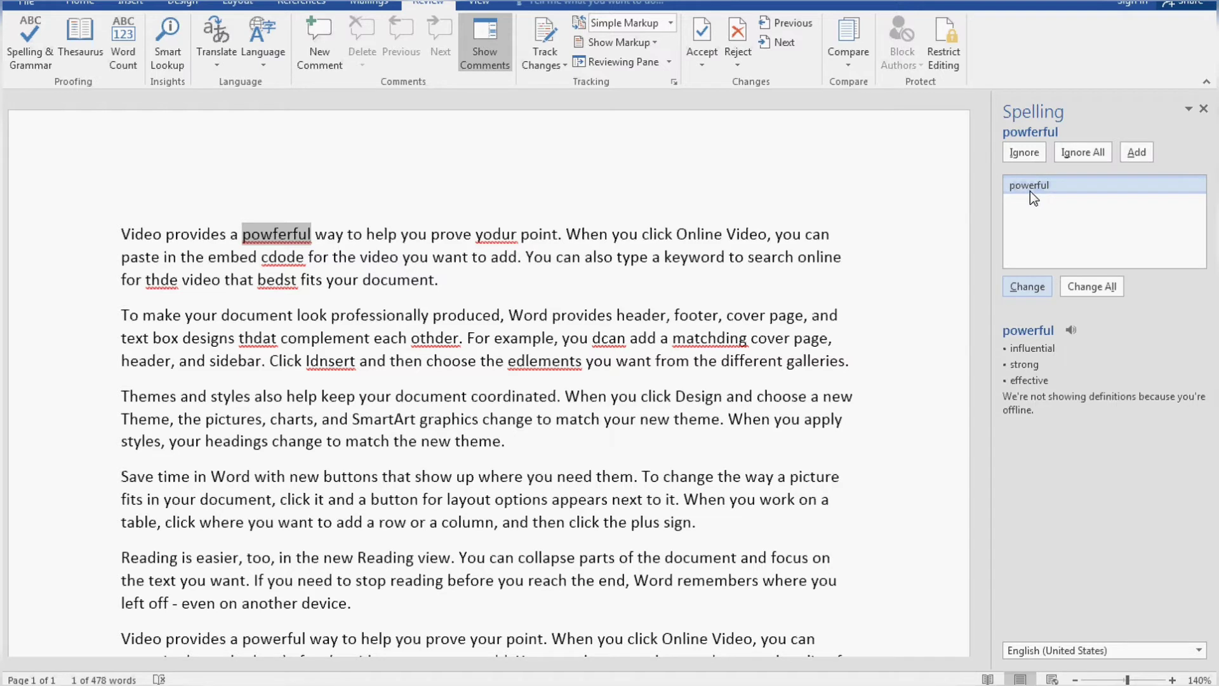
left_click(1027, 155)
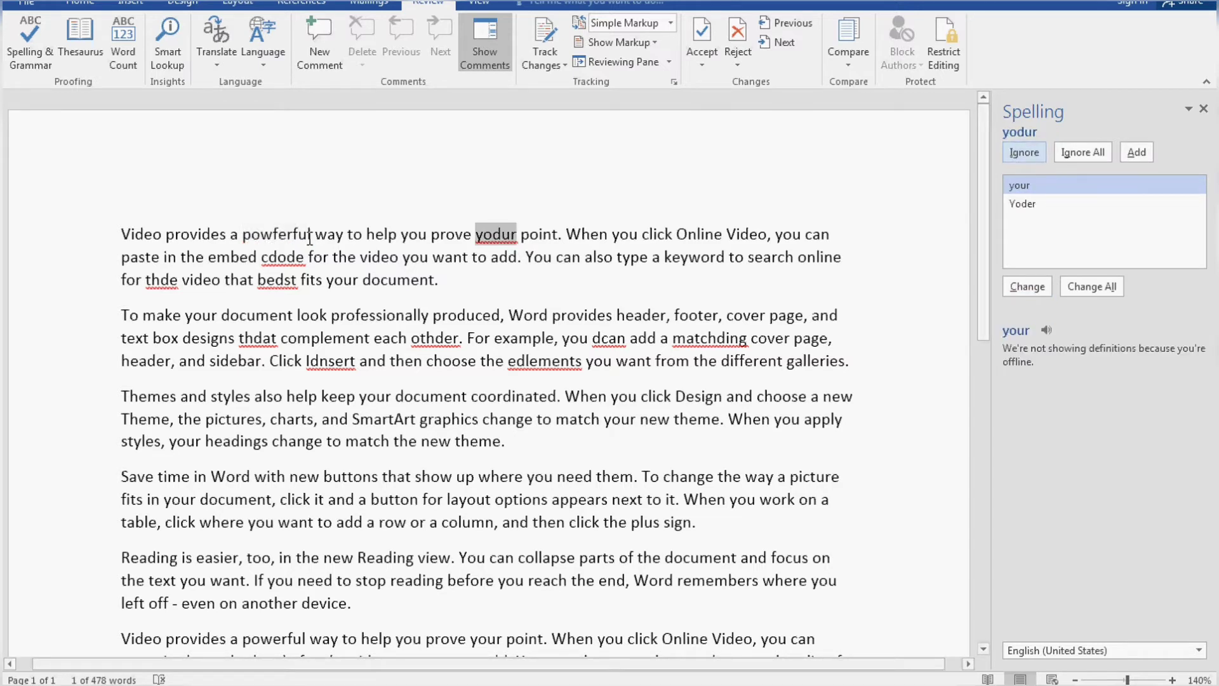
Step: Resume the spelling check after selecting the ignored word, and preview the suggestion "then" for "thde"
left_click_drag(251, 235, 311, 232)
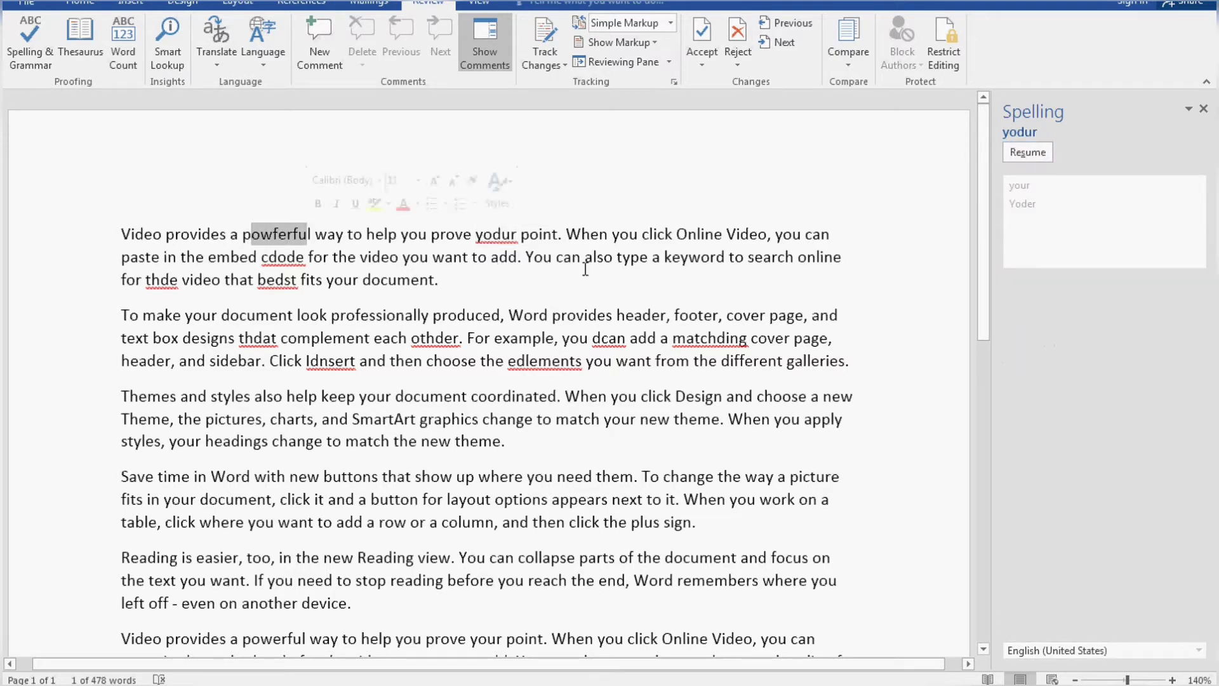
left_click(1047, 153)
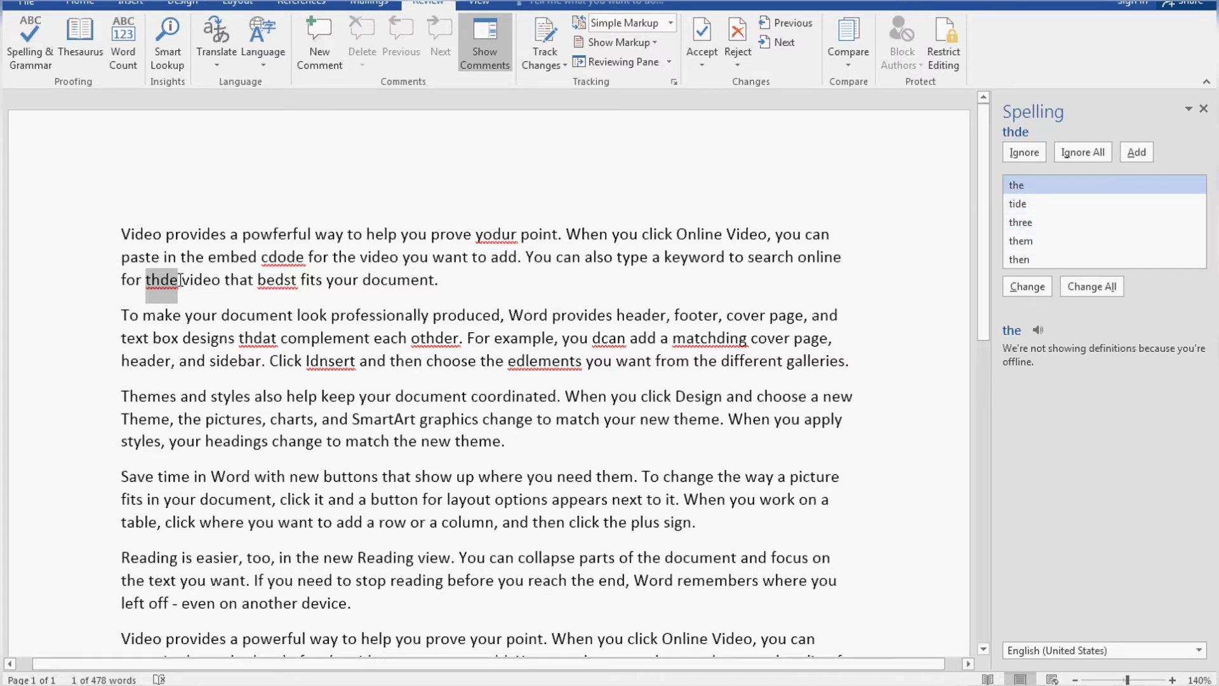
left_click(1025, 259)
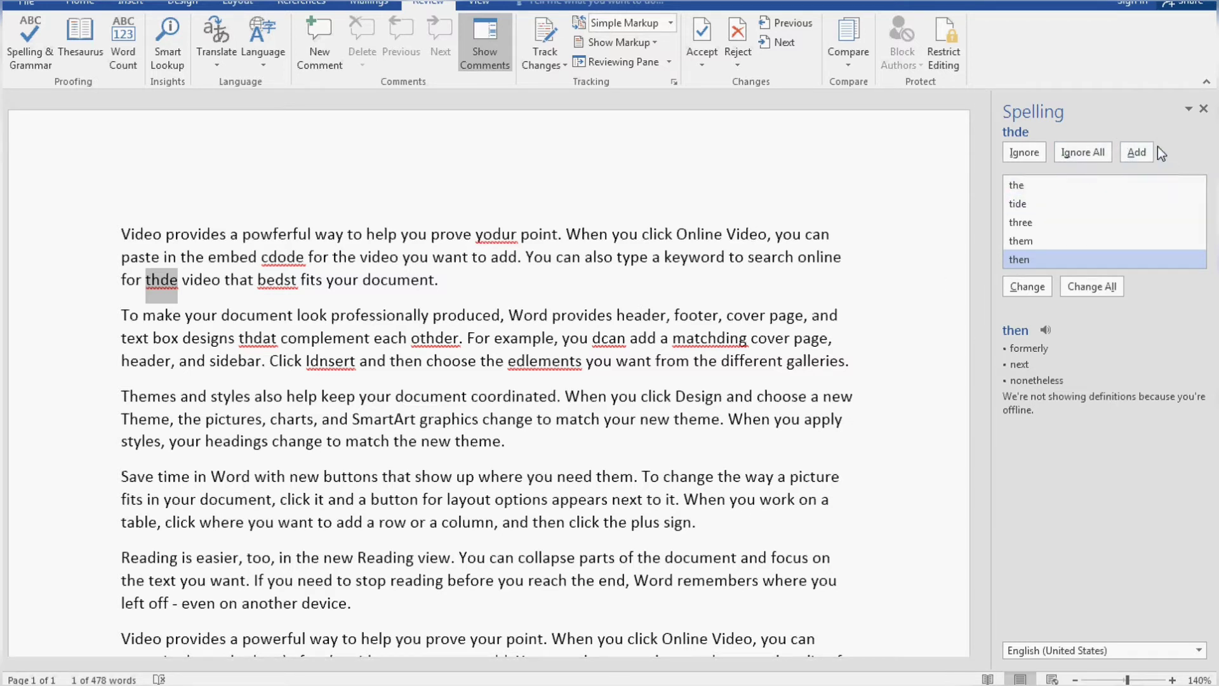
left_click(195, 271)
left_click(482, 284)
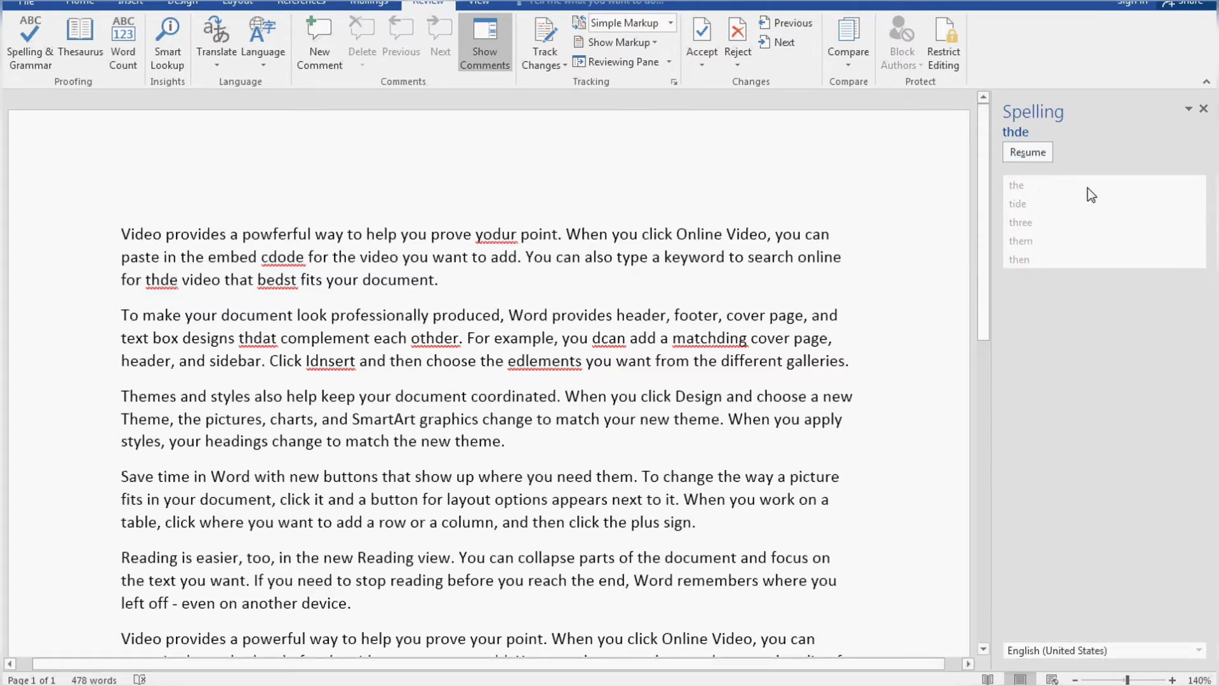
left_click(1035, 153)
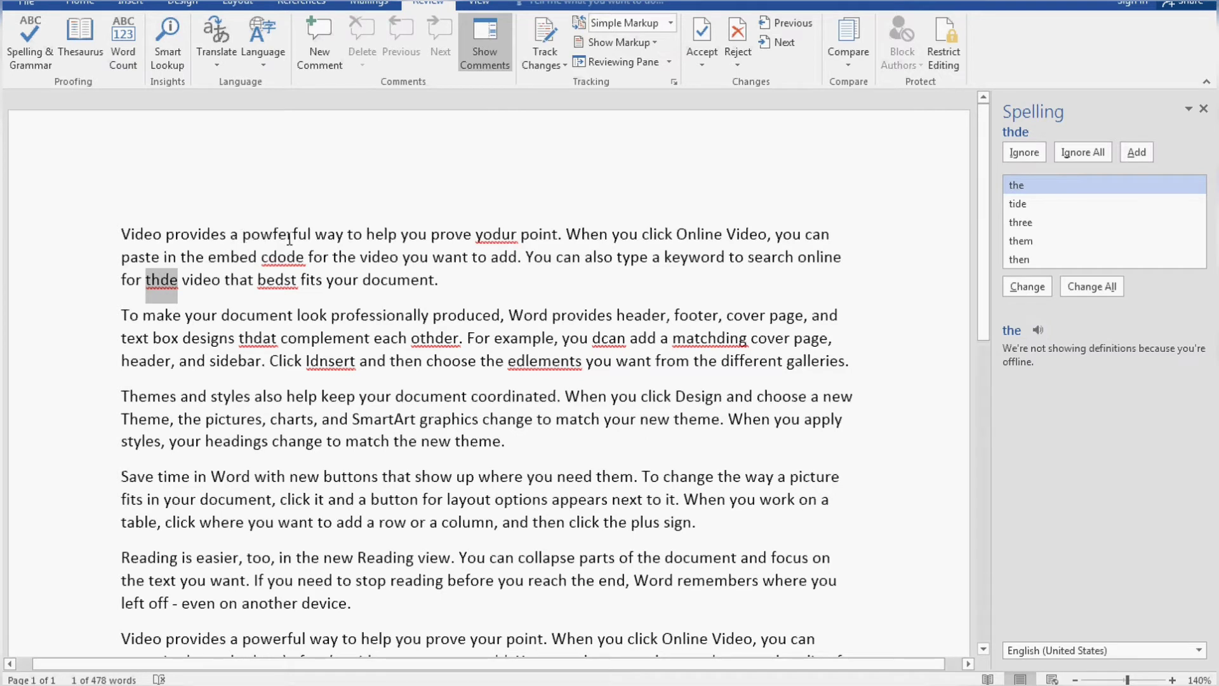
Step: Resume the spelling check from different places in the first two paragraphs to review the suggestions for the flagged words
left_click_drag(311, 235, 242, 235)
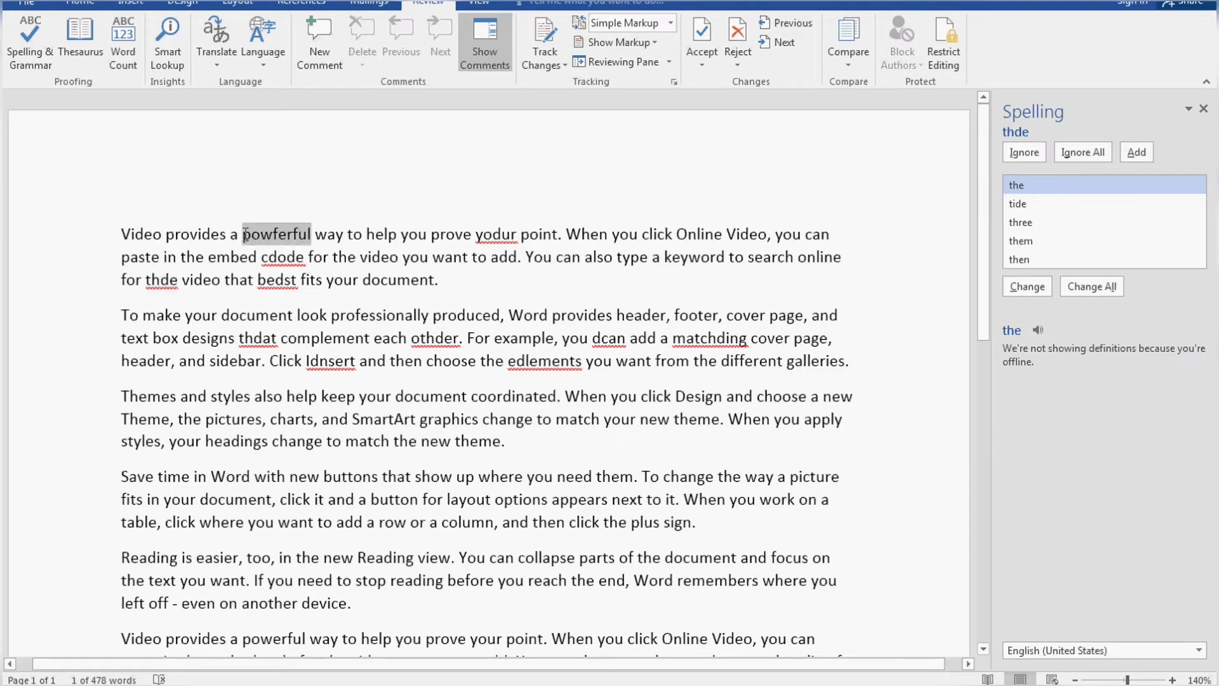
left_click(1030, 154)
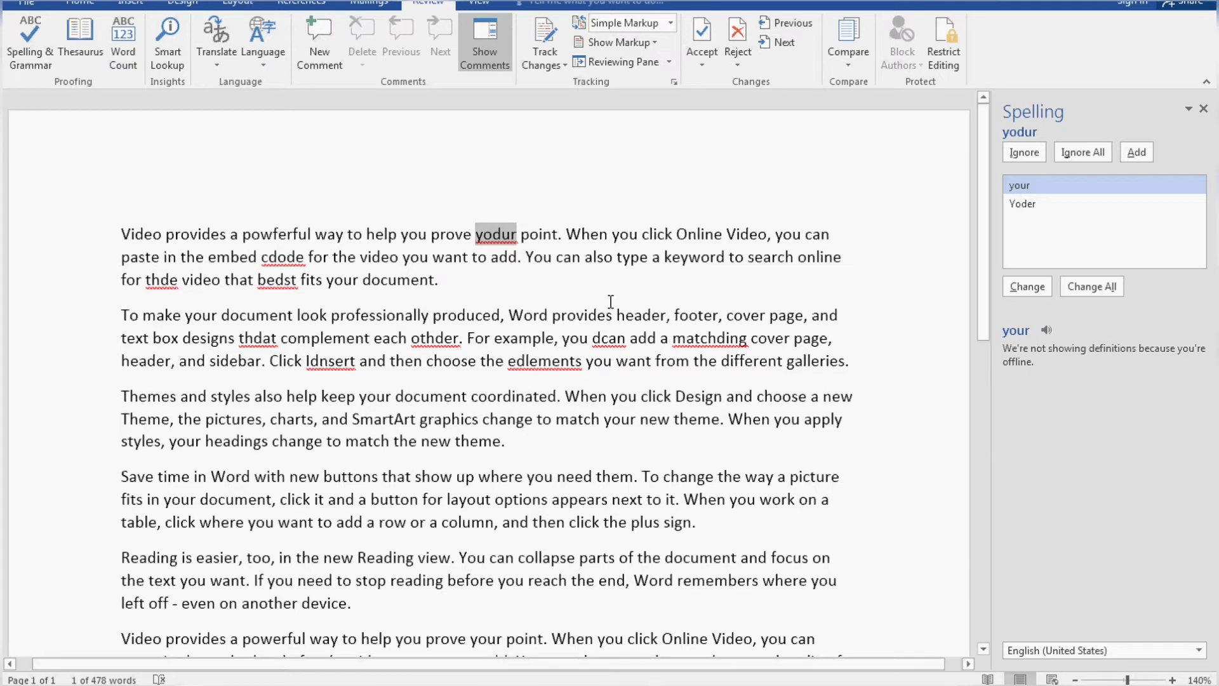
left_click(543, 257)
left_click(600, 237)
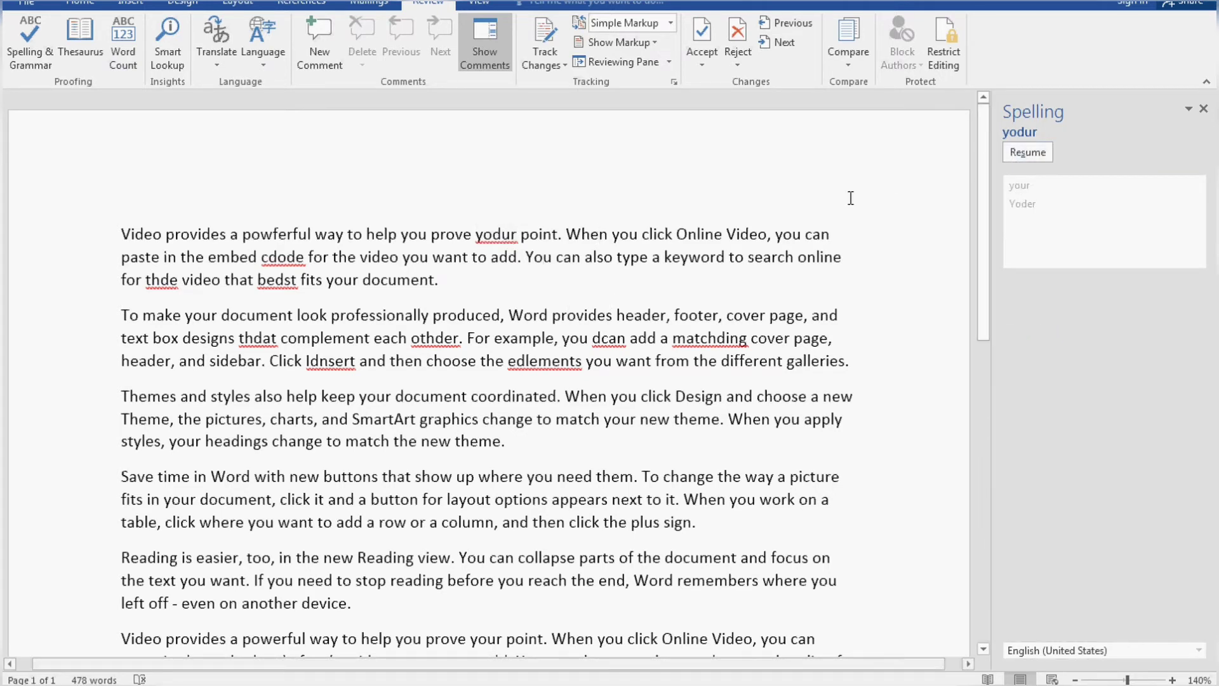
left_click(1024, 153)
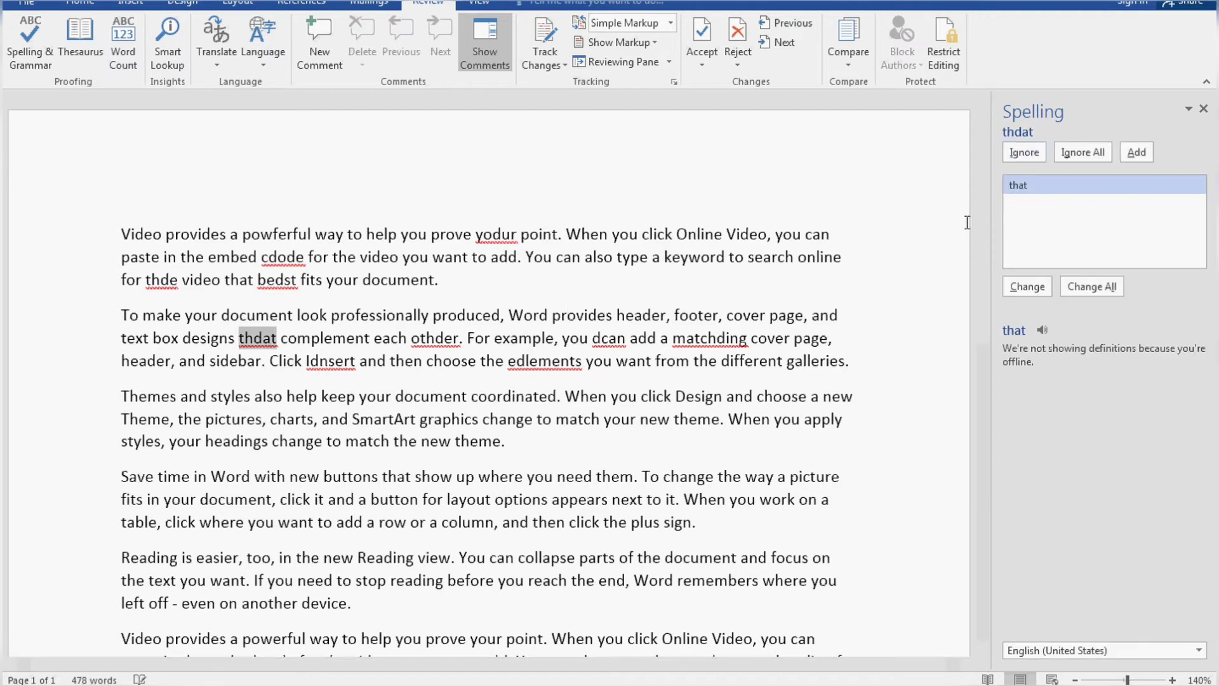
left_click(722, 359)
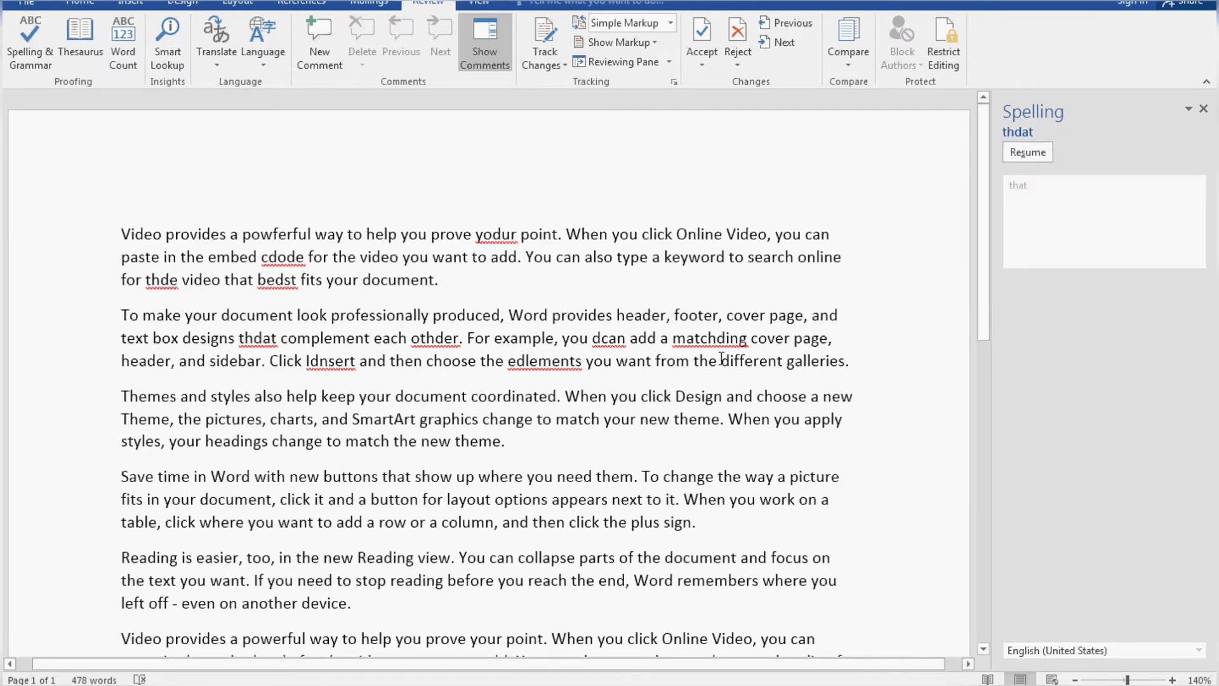
left_click(589, 338)
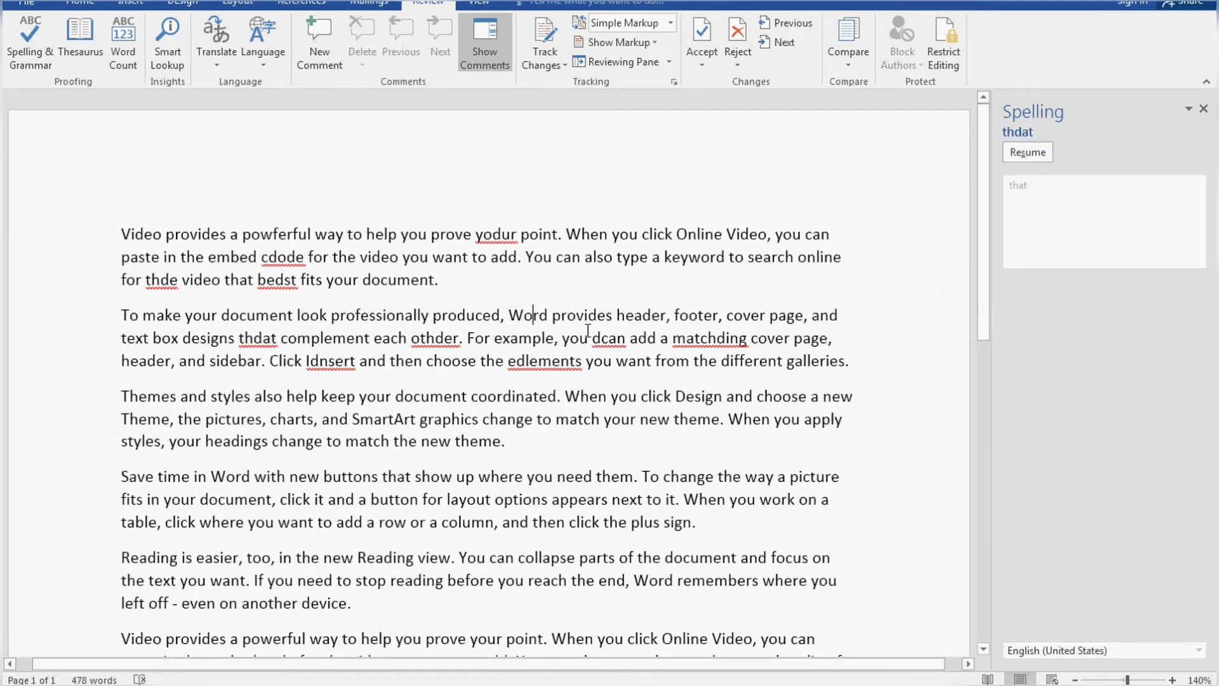
left_click(1028, 154)
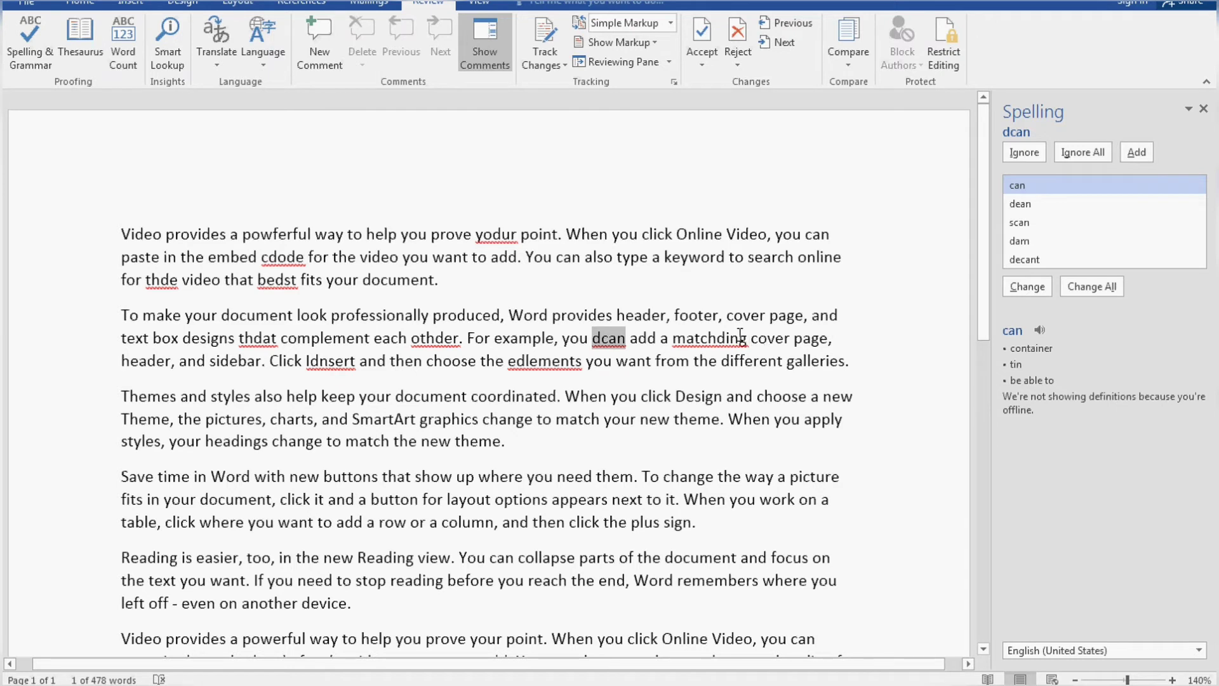
left_click(768, 272)
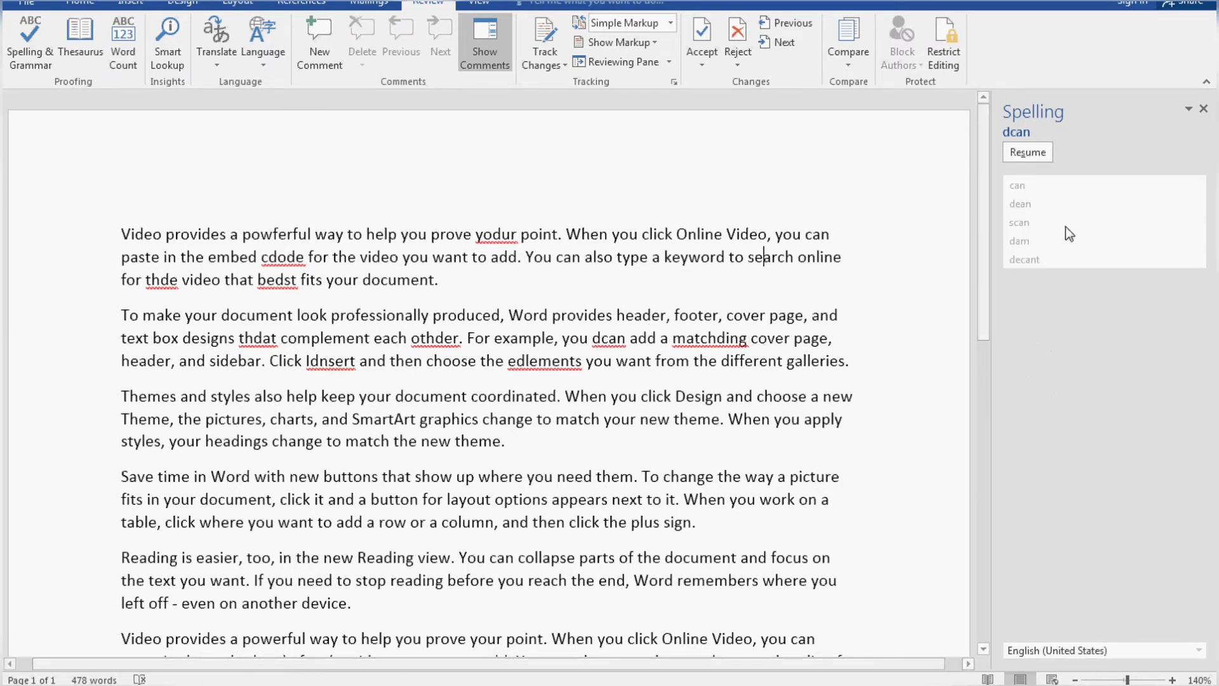
left_click(1029, 154)
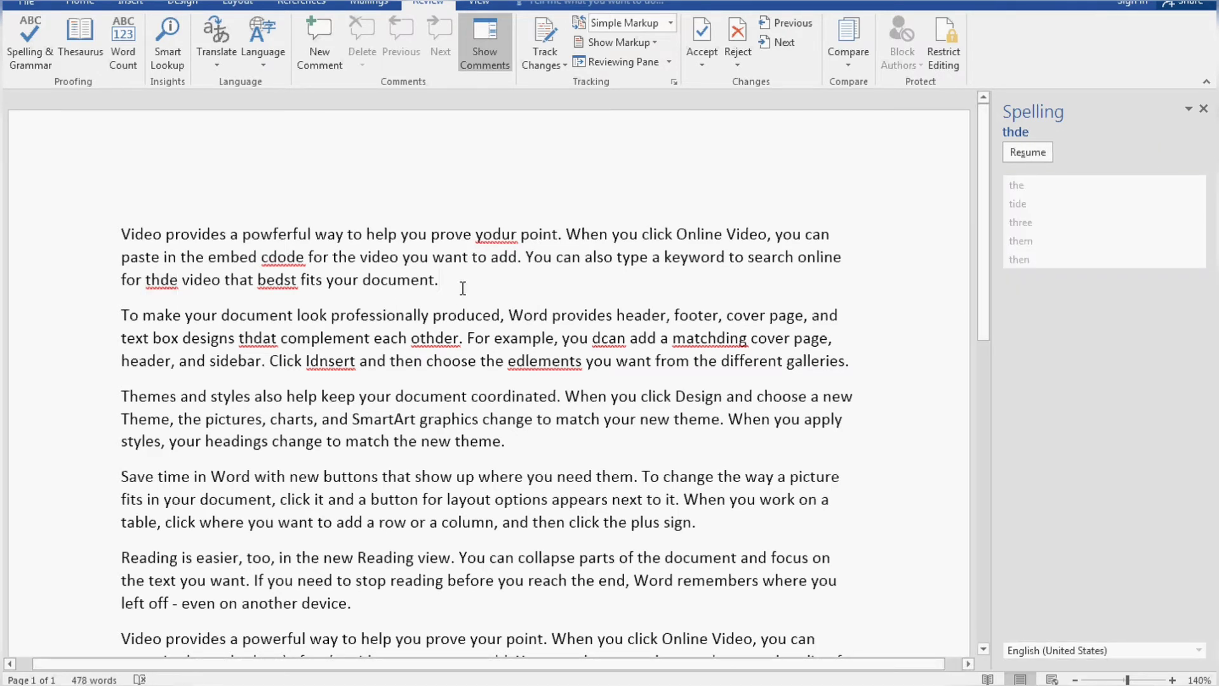
Step: Enter a person's first name on a new line below the first paragraph
key("Return")
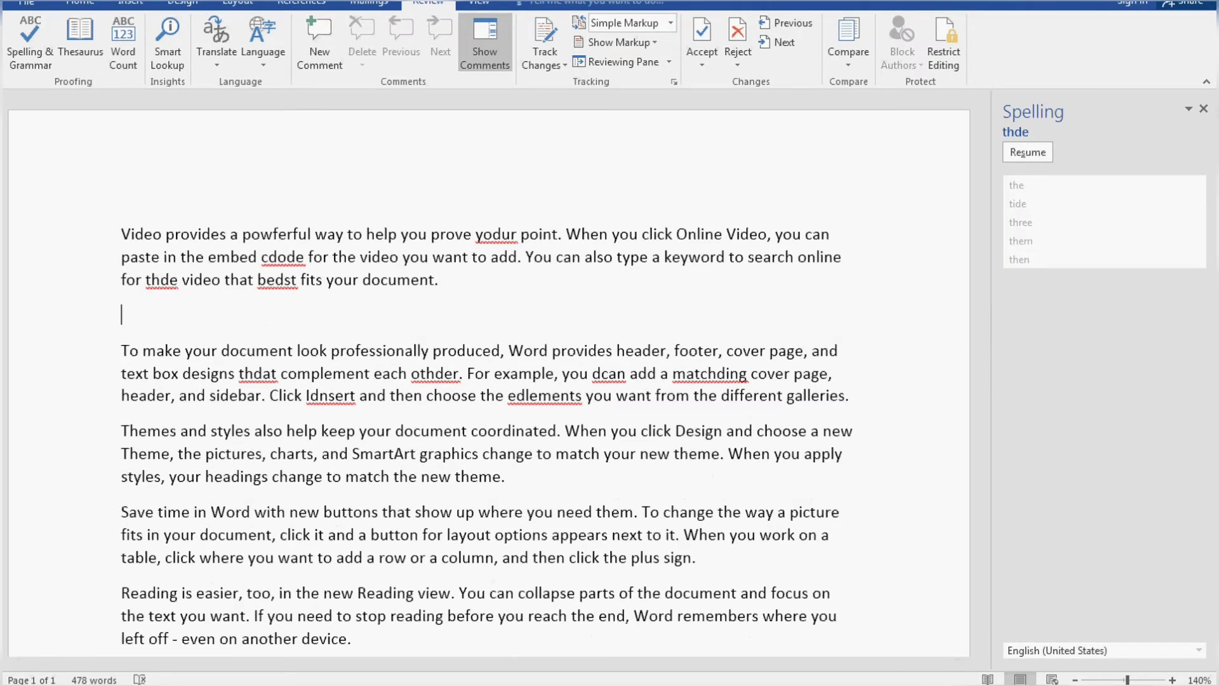
type("kaleem")
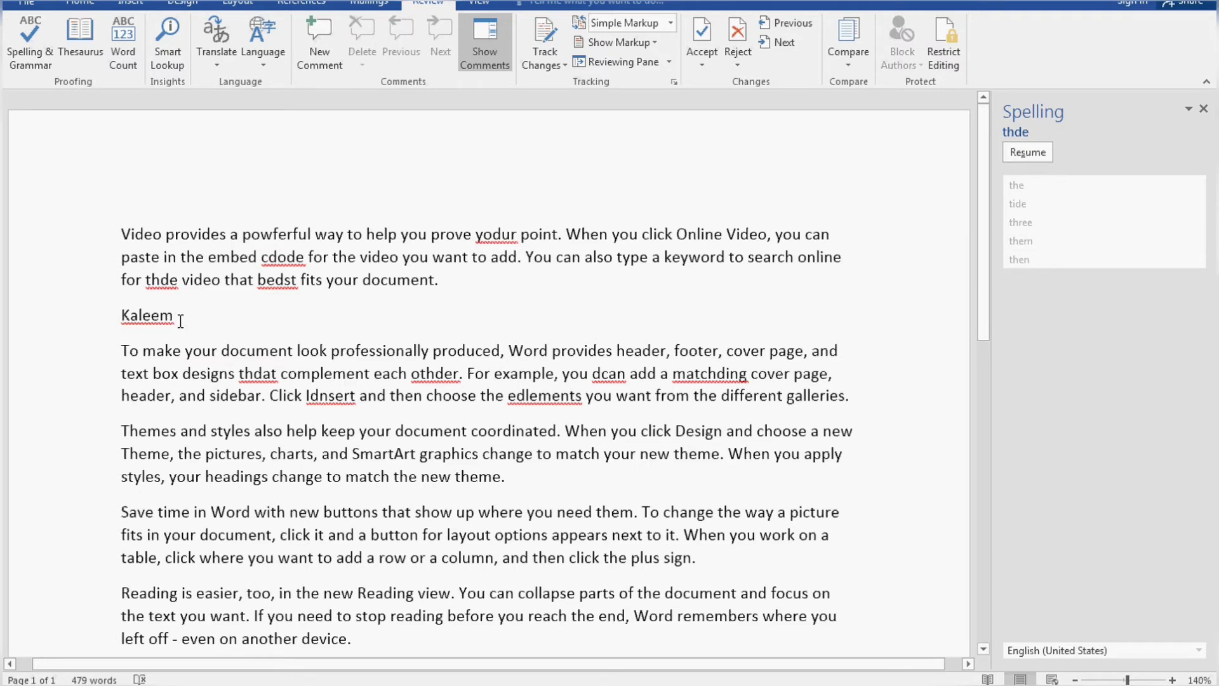
left_click_drag(180, 320, 117, 319)
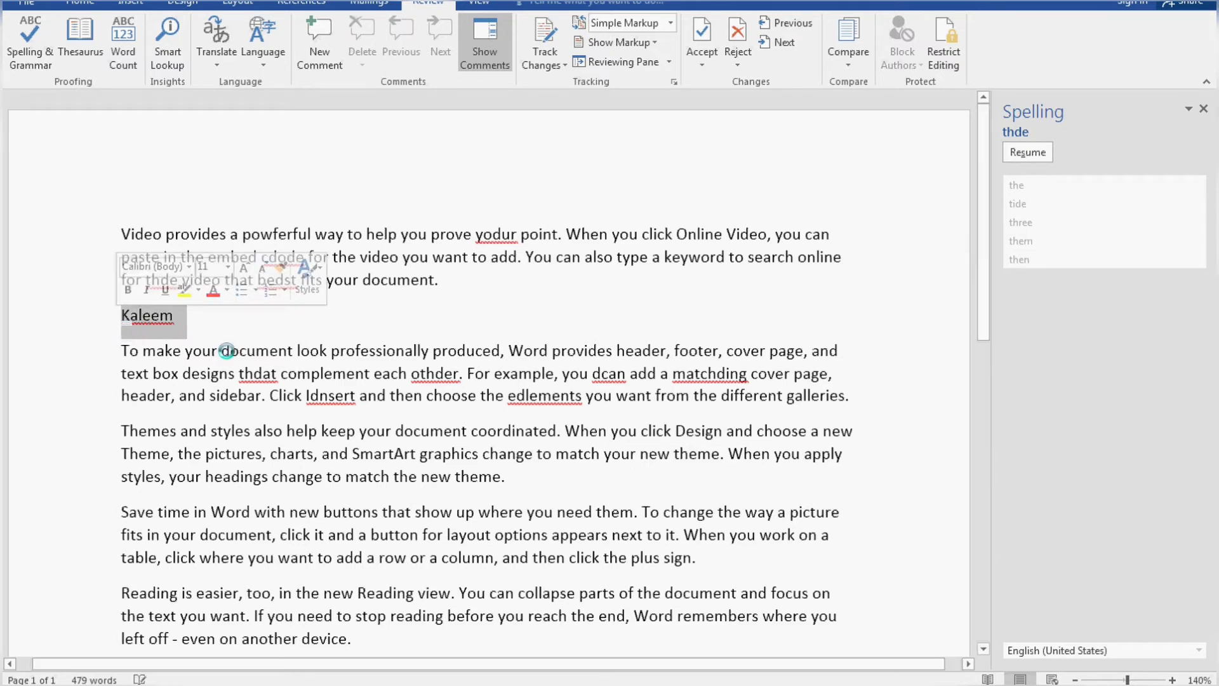
left_click(199, 322)
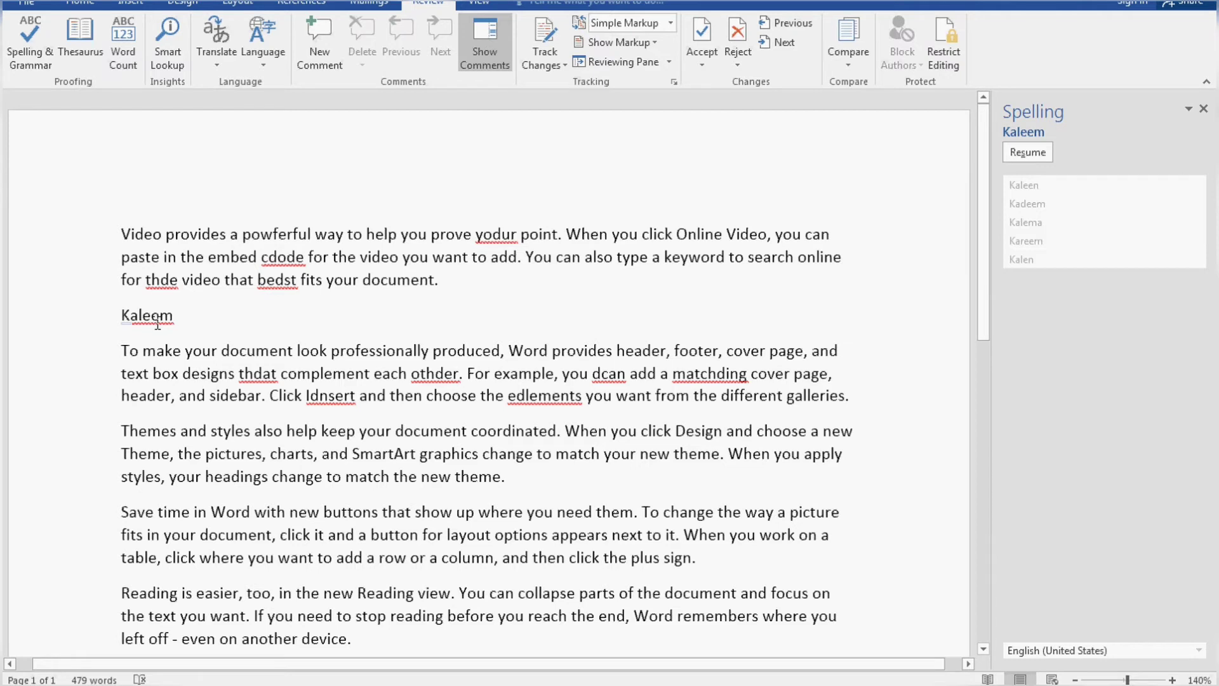
Step: Select the flagged name below the first paragraph and add it to the spelling dictionary
left_click_drag(183, 316, 126, 319)
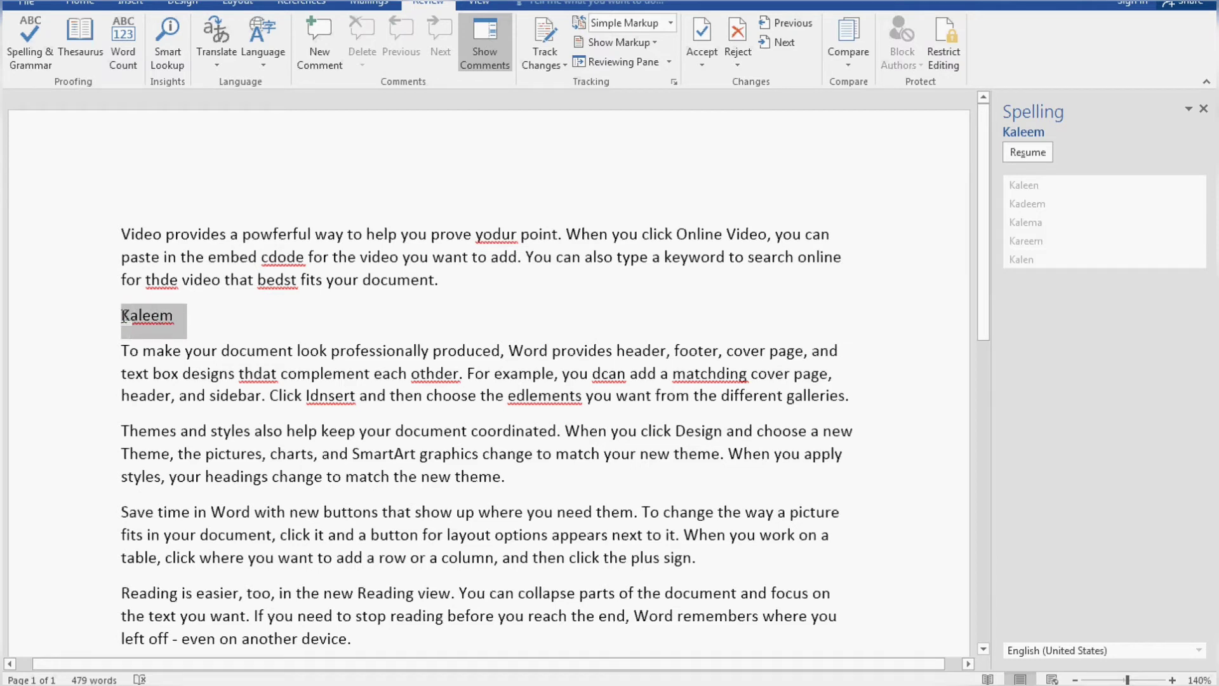
left_click(235, 318)
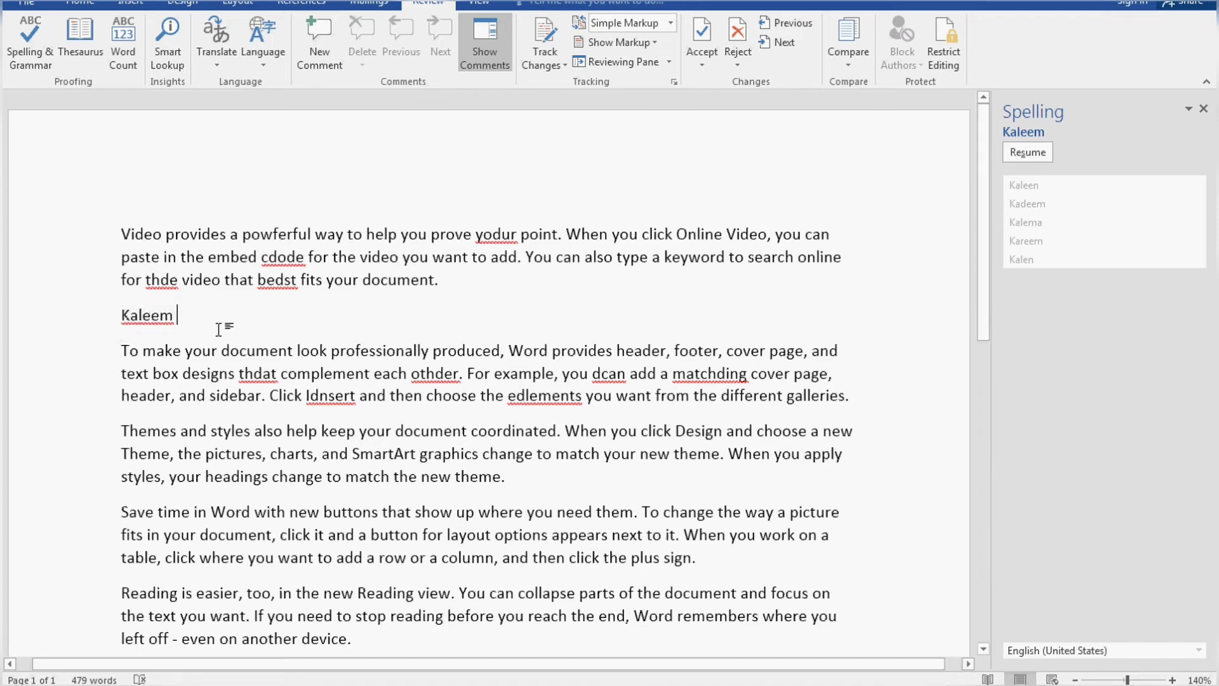
left_click(101, 315)
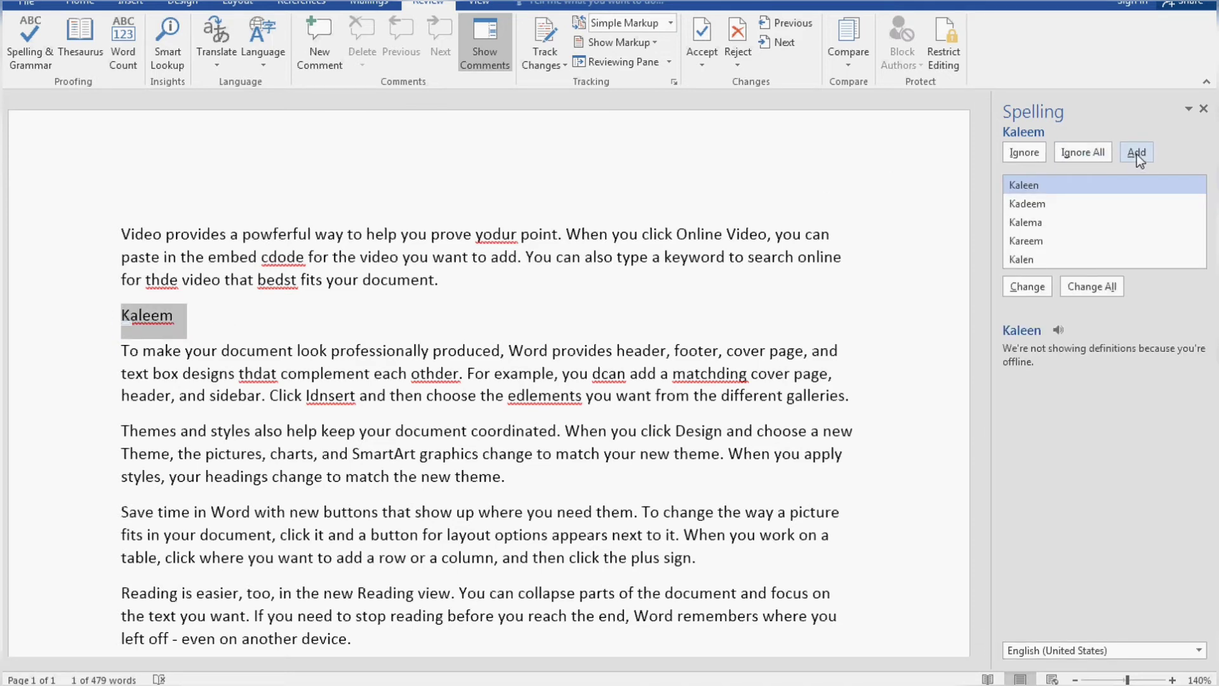
left_click(1136, 155)
Step: Enter the first name again on a new line below the first one, misspelled with an extra "i" at the end
left_click(249, 318)
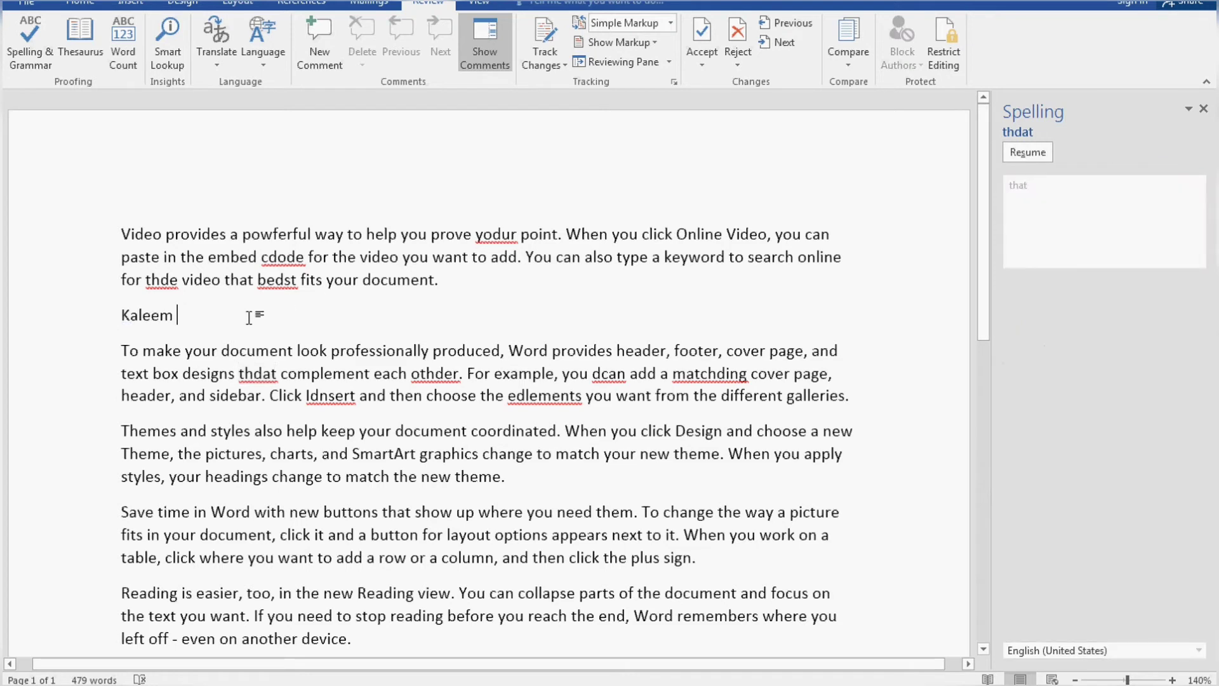
key("Return")
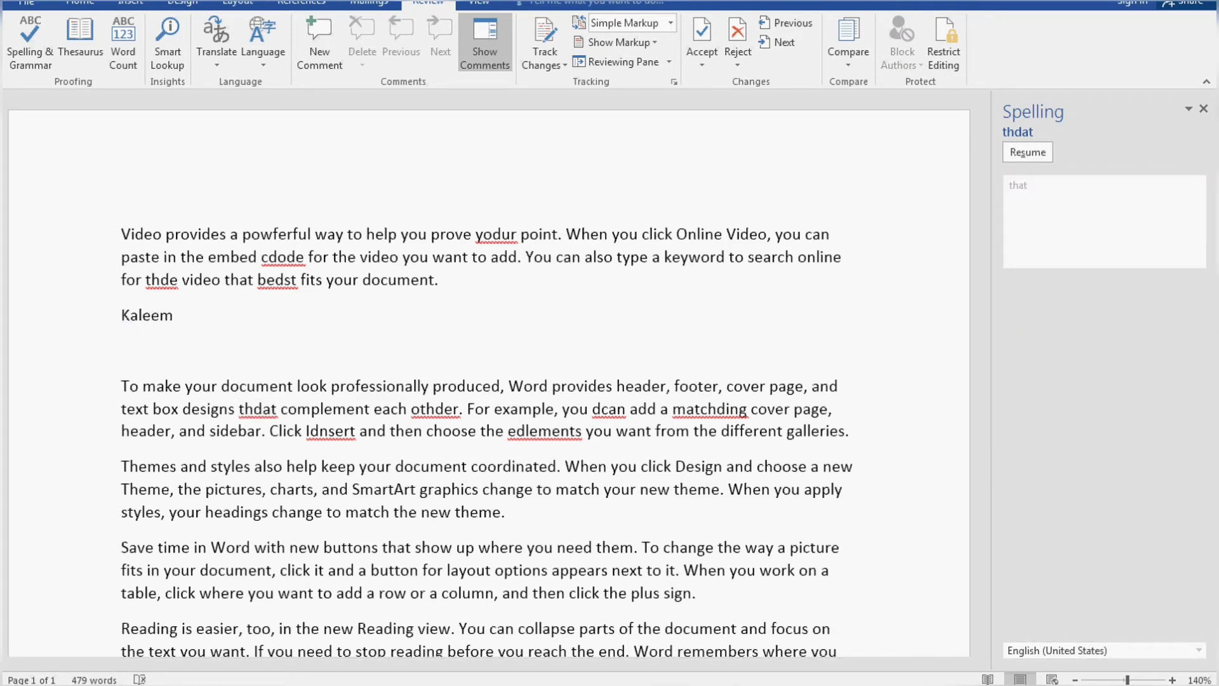
type("kaleem")
key("BackSpace")
type("i")
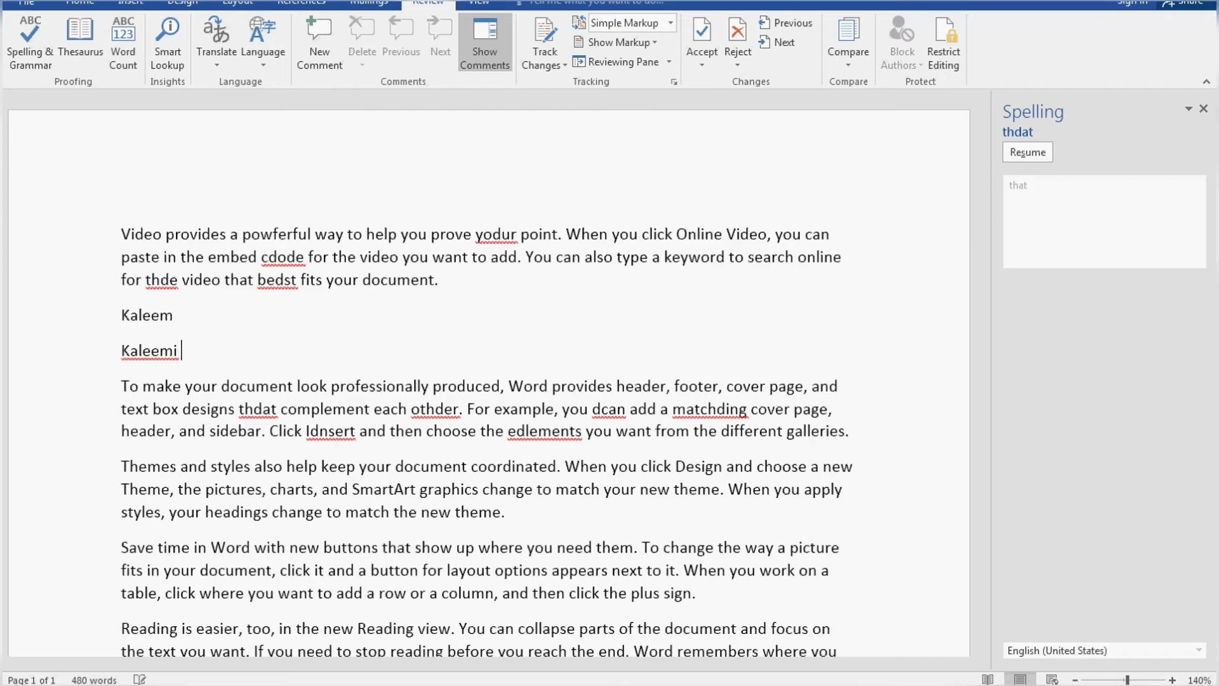
Step: Correct the misspelled name with the suggestion that matches the added dictionary entry, and resume and close the spelling check
right_click(153, 354)
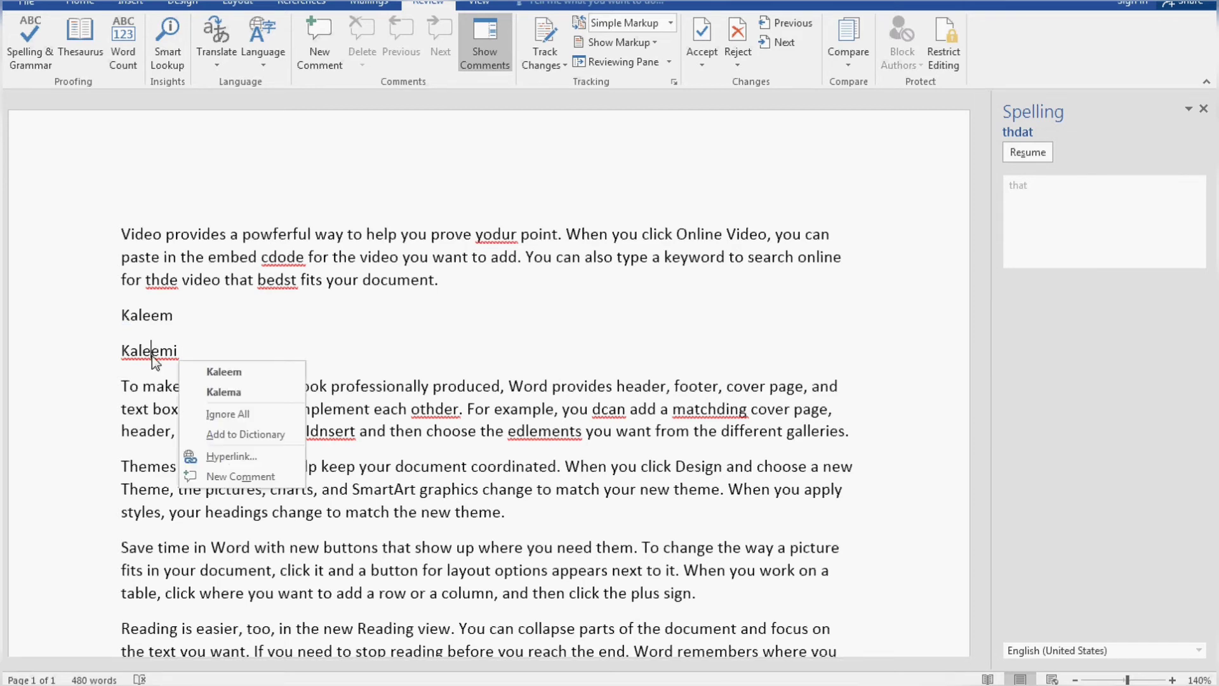
left_click(231, 376)
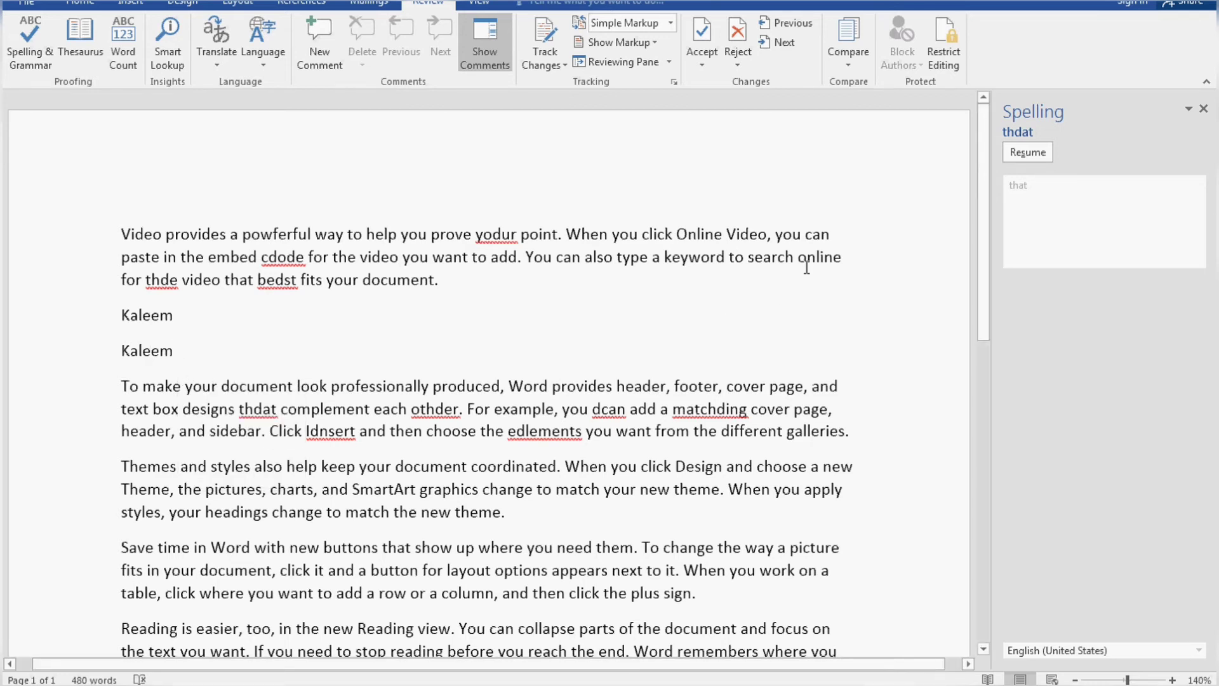
left_click(1029, 155)
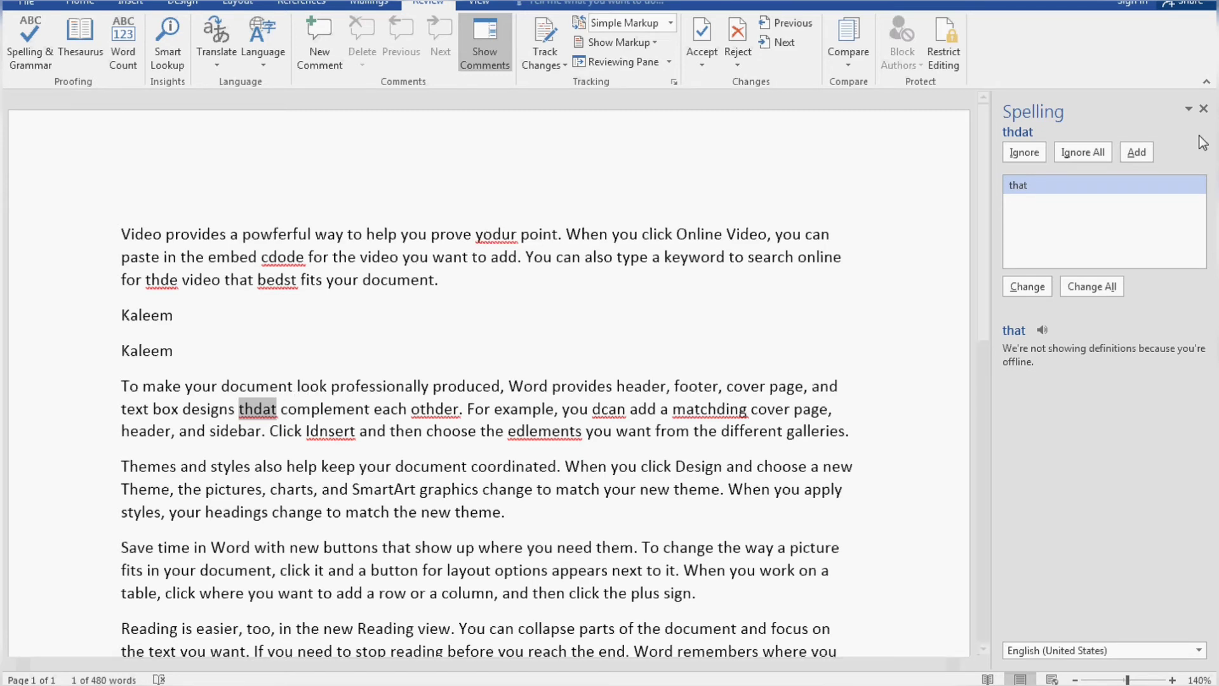
left_click(1205, 114)
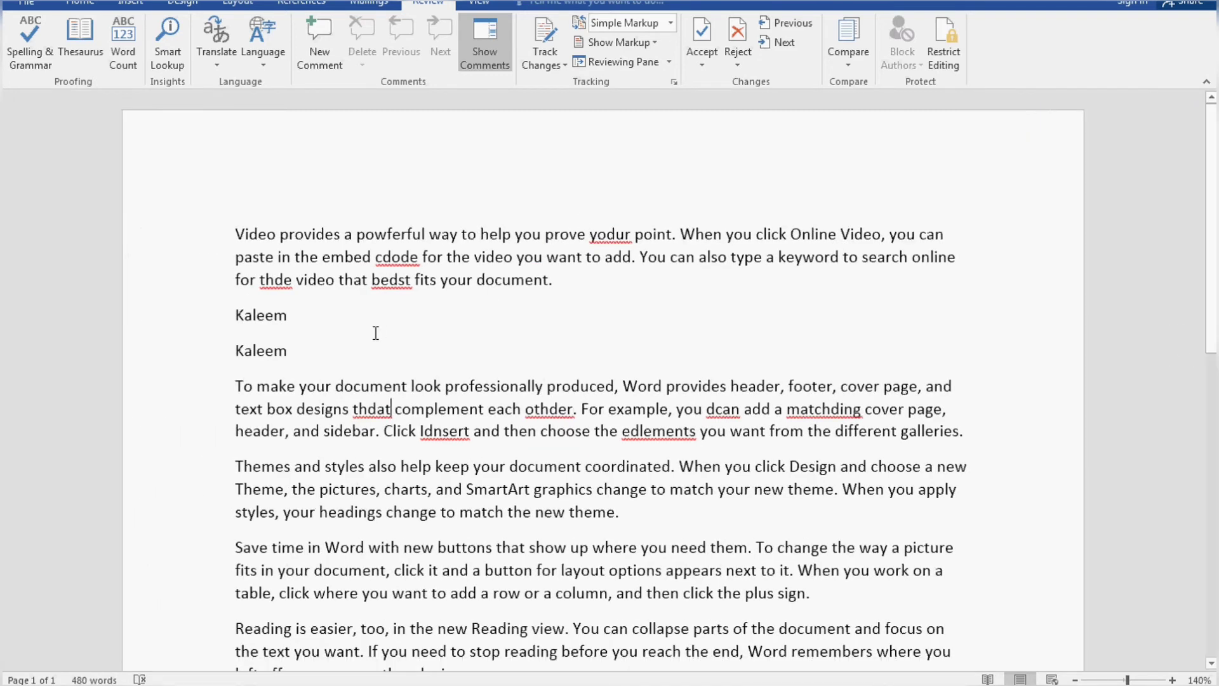
Step: Look up synonyms for "table" in the Thesaurus
left_click(384, 325)
left_click(75, 47)
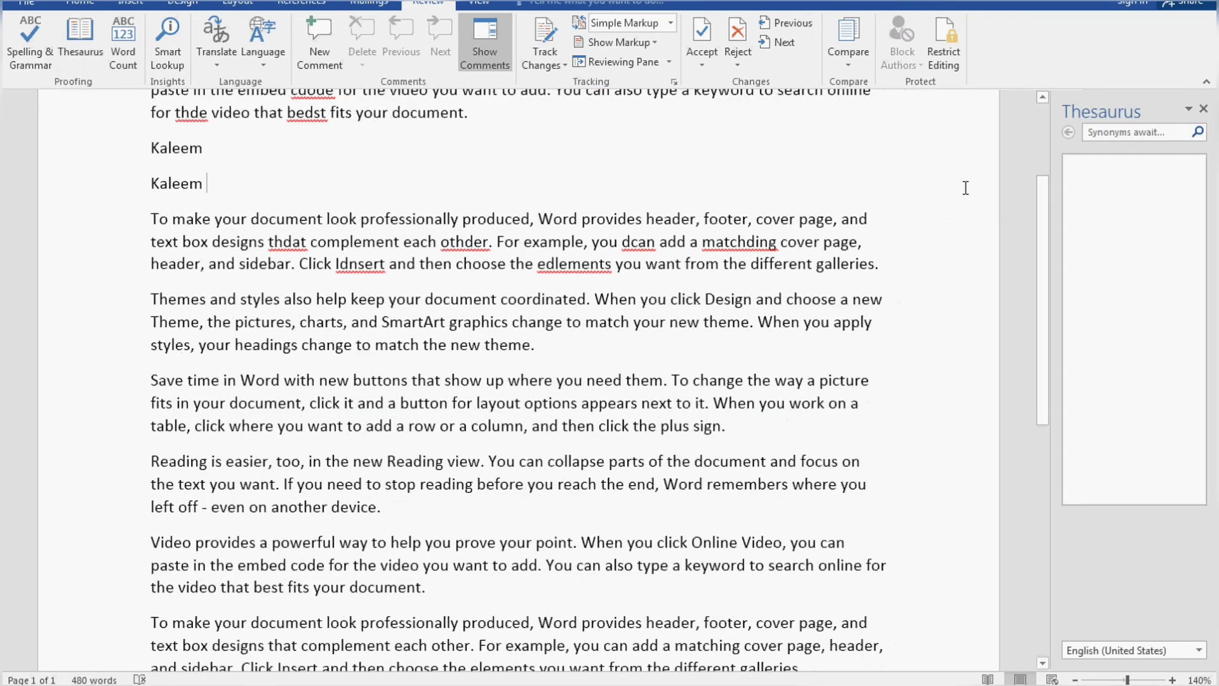
left_click(1136, 137)
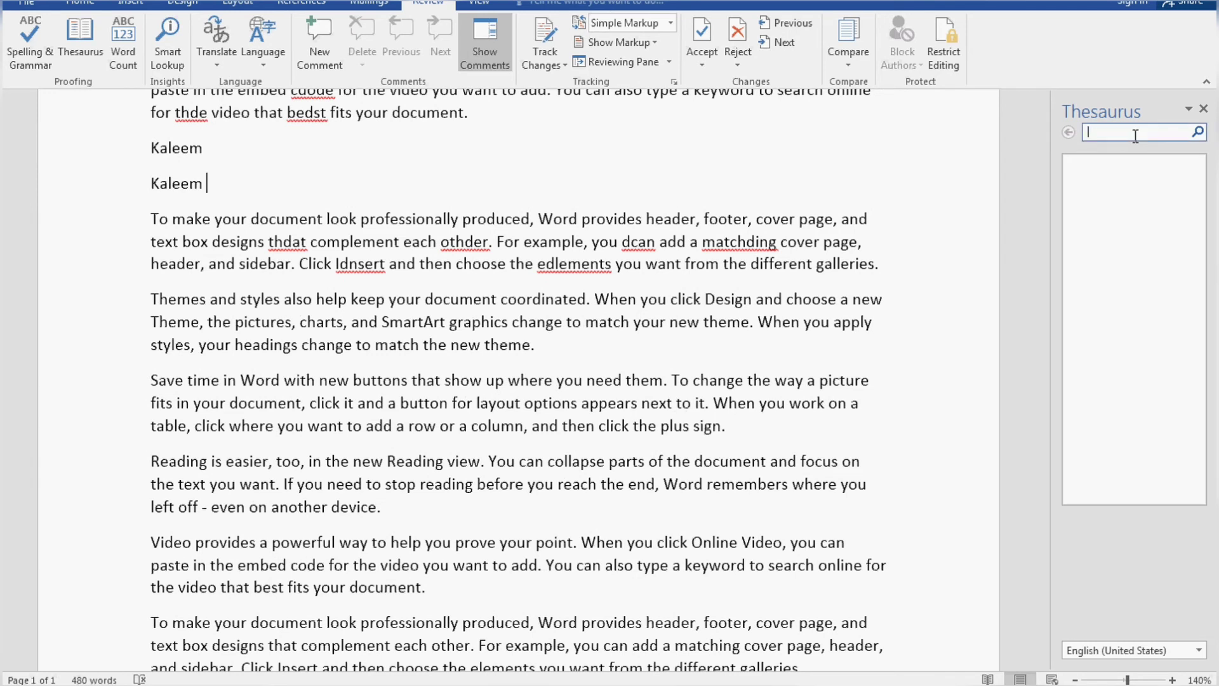
type("table")
key("Return")
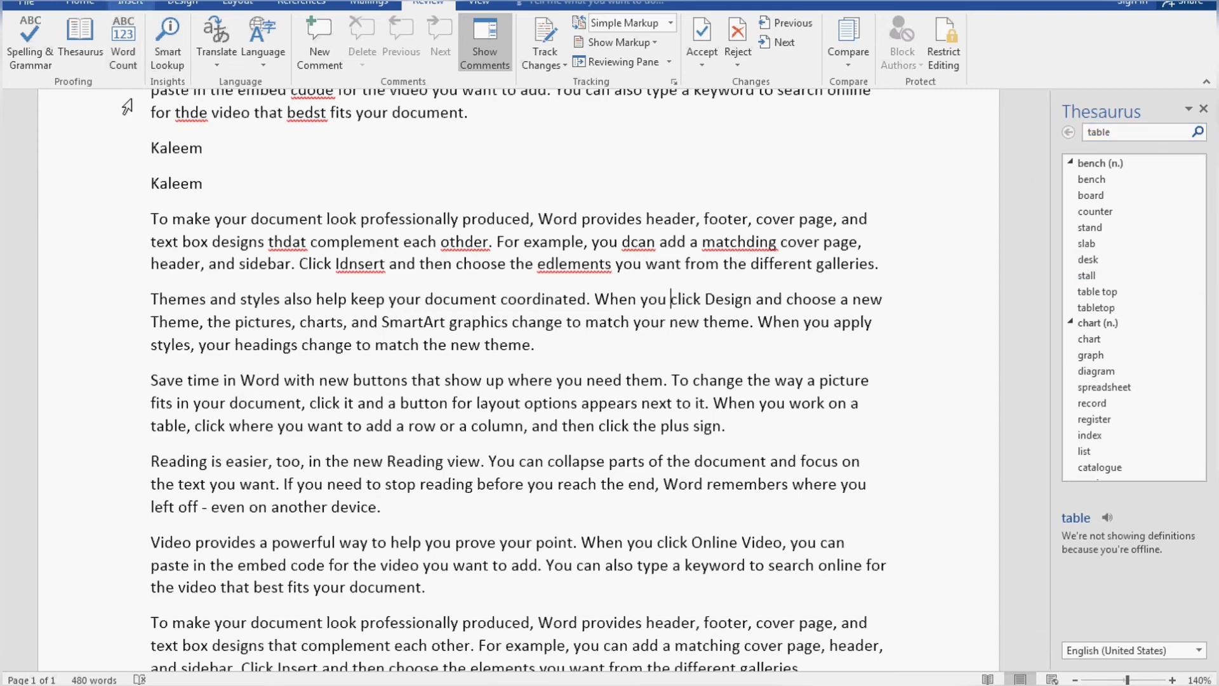
Step: Insert a table with six columns and four rows before "click Design" in the "Themes and styles" paragraph
left_click(129, 4)
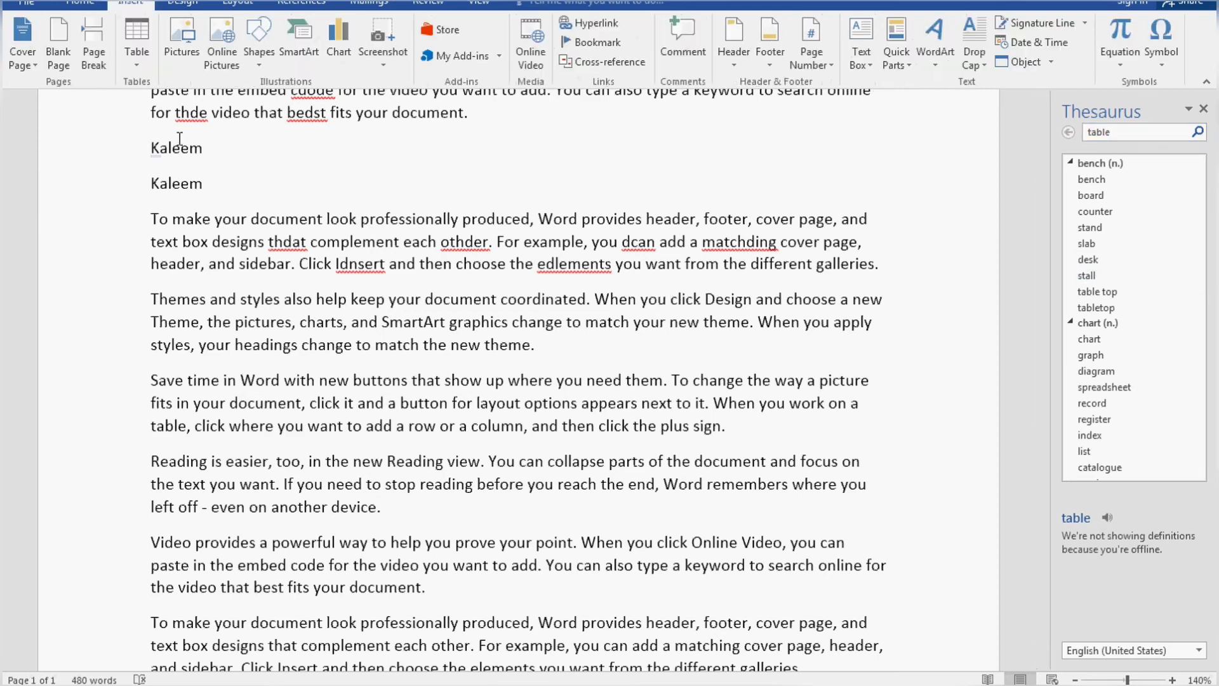
left_click(137, 54)
left_click(212, 150)
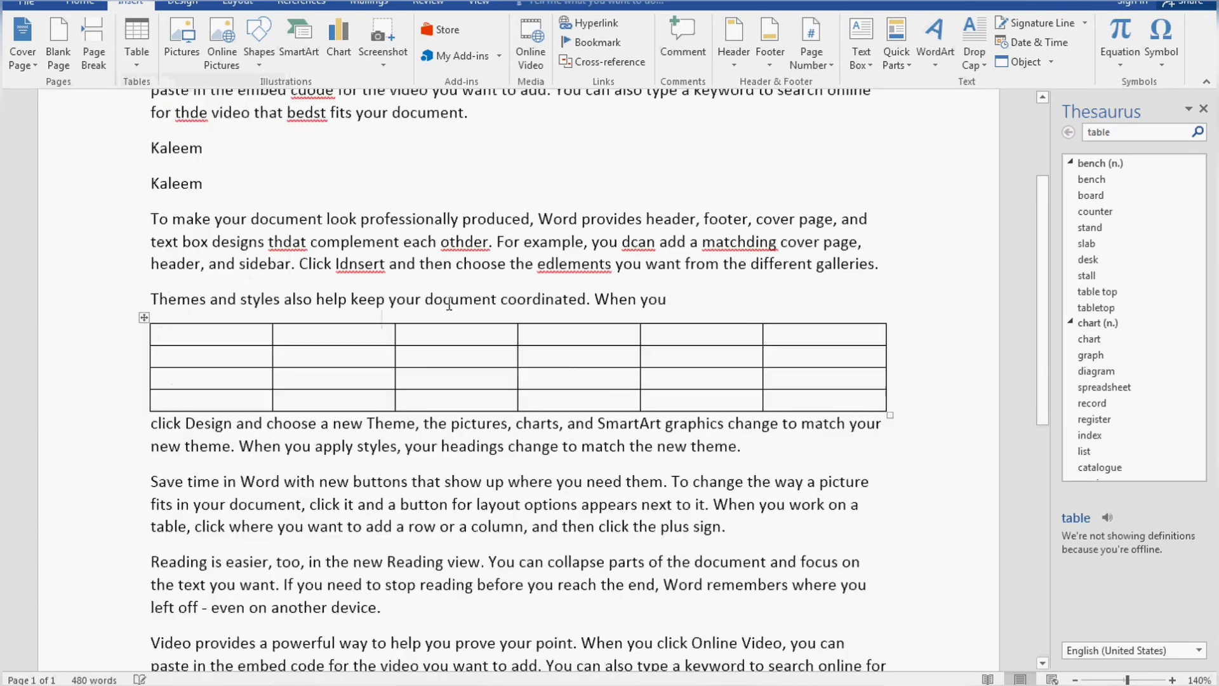
Step: Review the synonyms for "table", look up "real" in the Thesaurus, and close it
mouse_move(1106, 340)
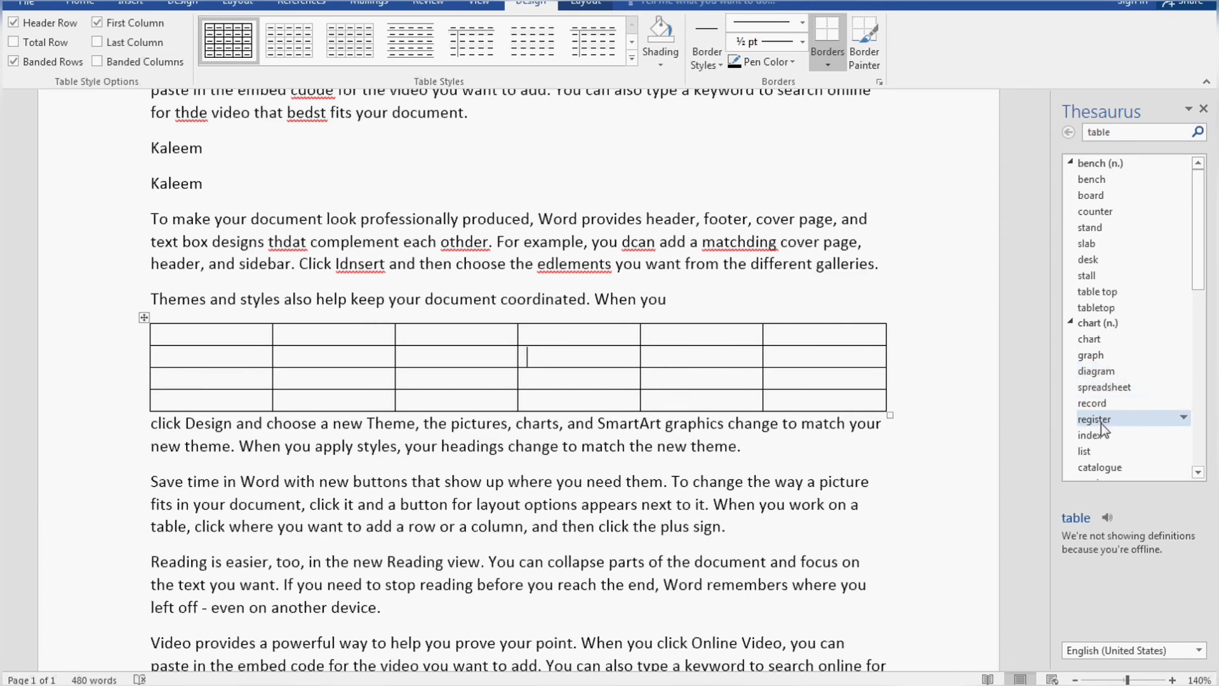
scroll(1101, 425, "down", 3)
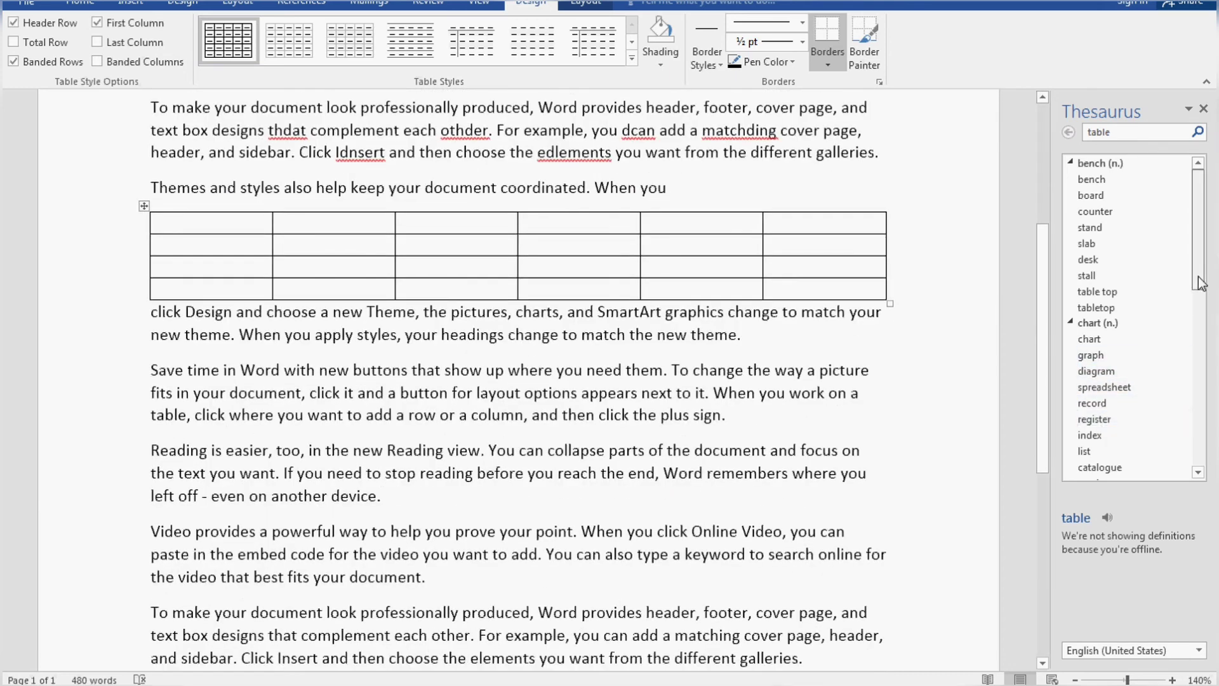
mouse_move(1200, 284)
left_mouse_down()
mouse_move(1204, 327)
mouse_move(1204, 279)
left_mouse_up()
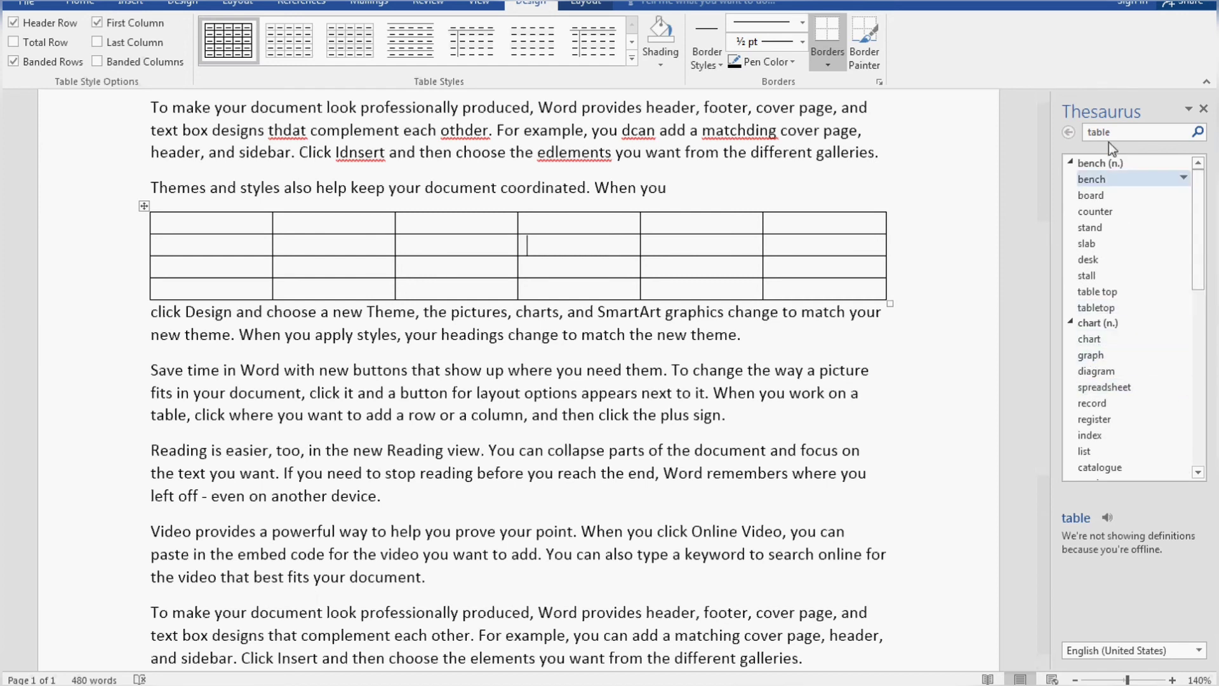
left_click(1128, 132)
double_click(1128, 132)
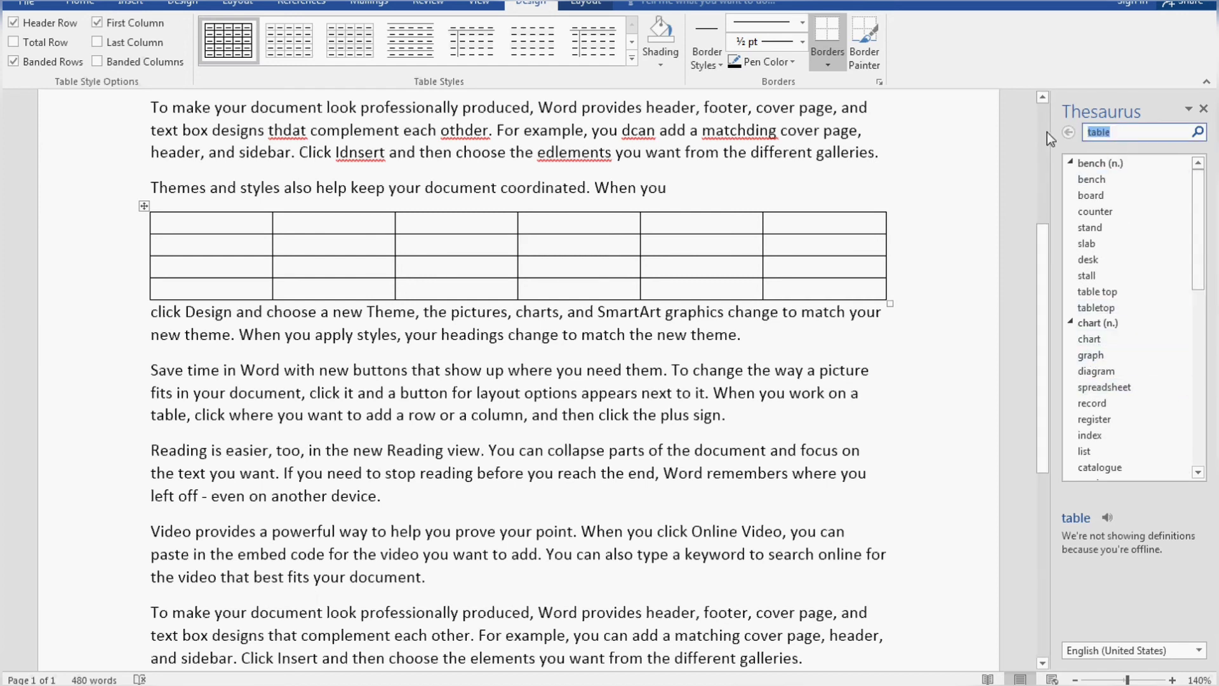
type("real")
key("Return")
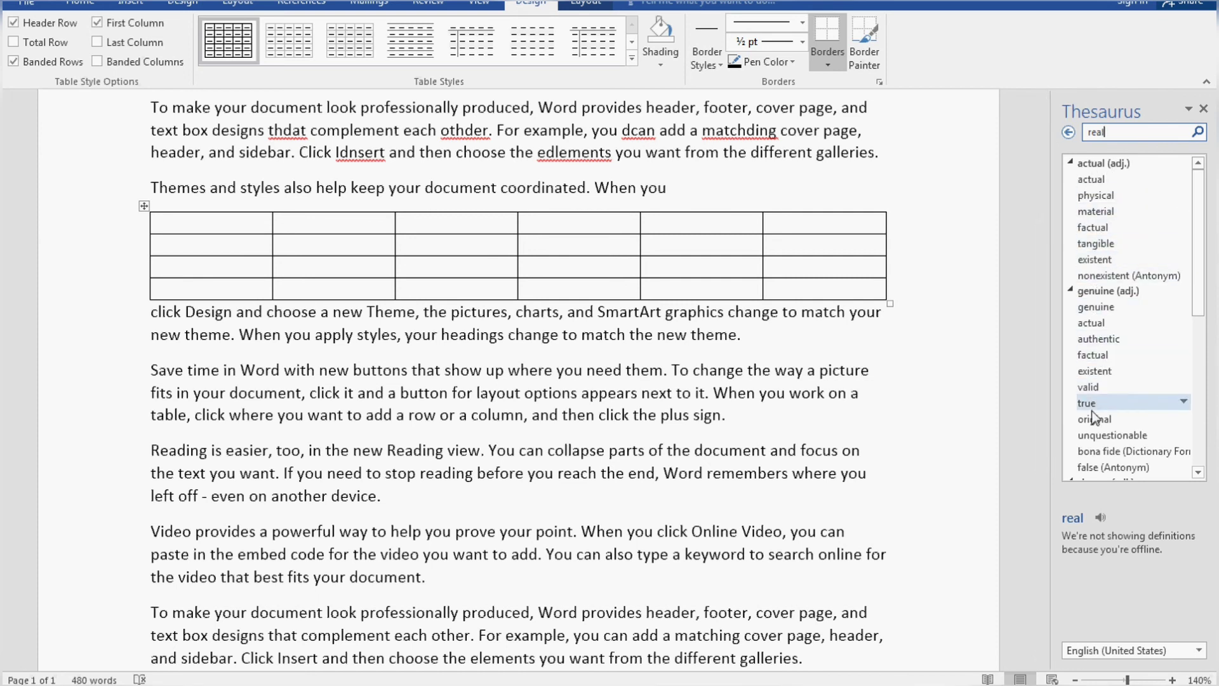
left_click(1203, 109)
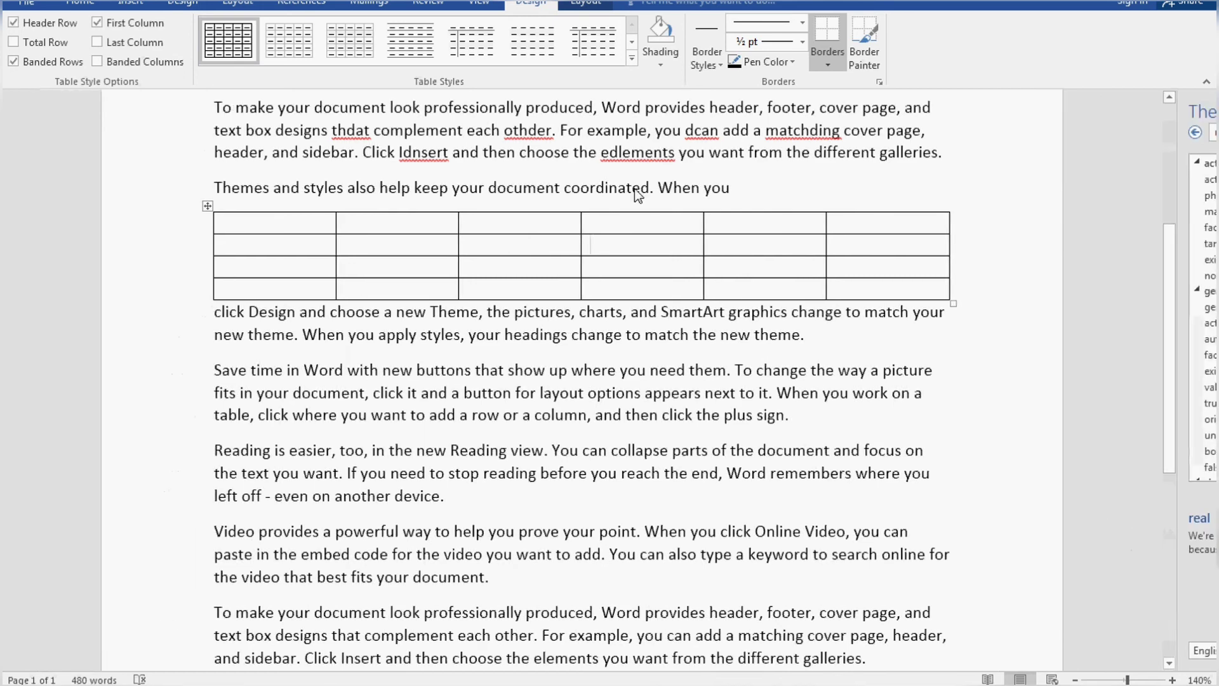
Step: View the description of the Word Count command and place the cursor in the second cell of the table's third row
left_click(166, 101)
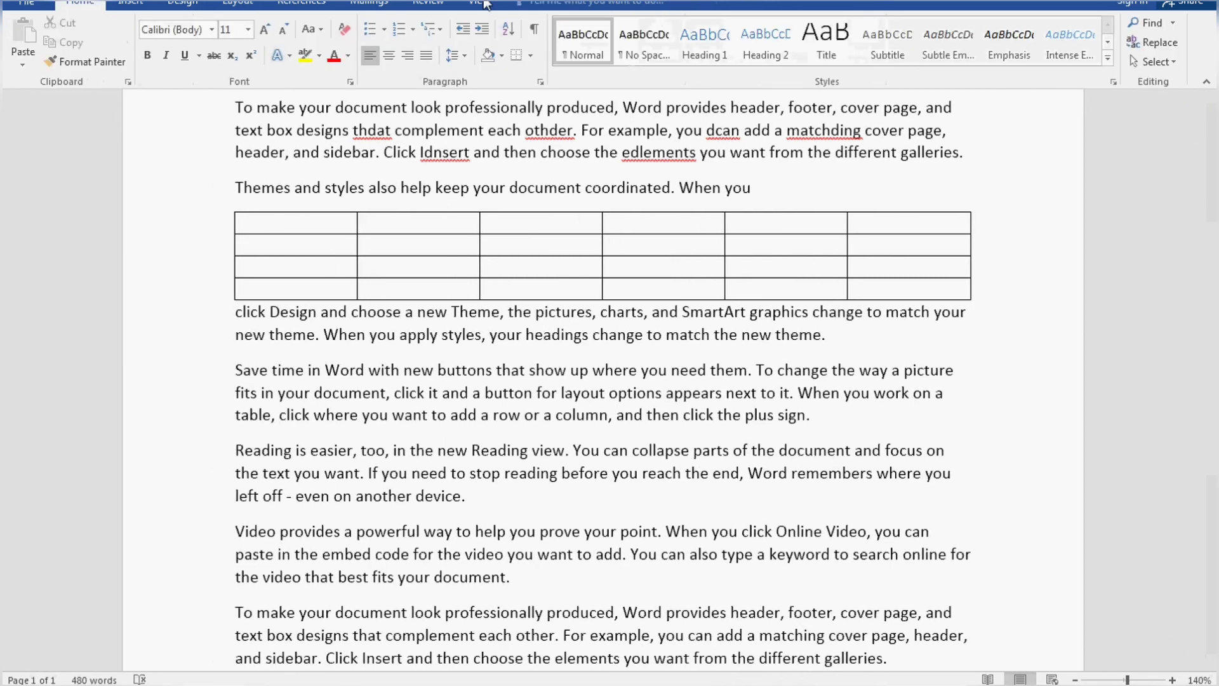
left_click(428, 3)
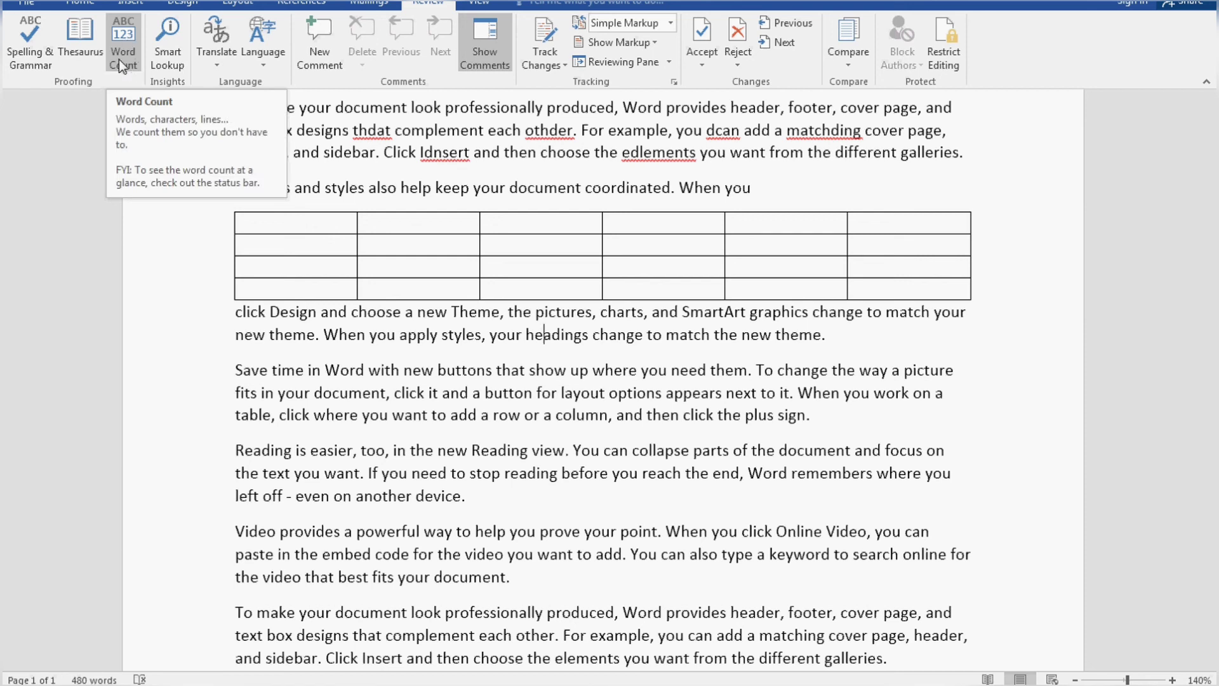
left_click(460, 262)
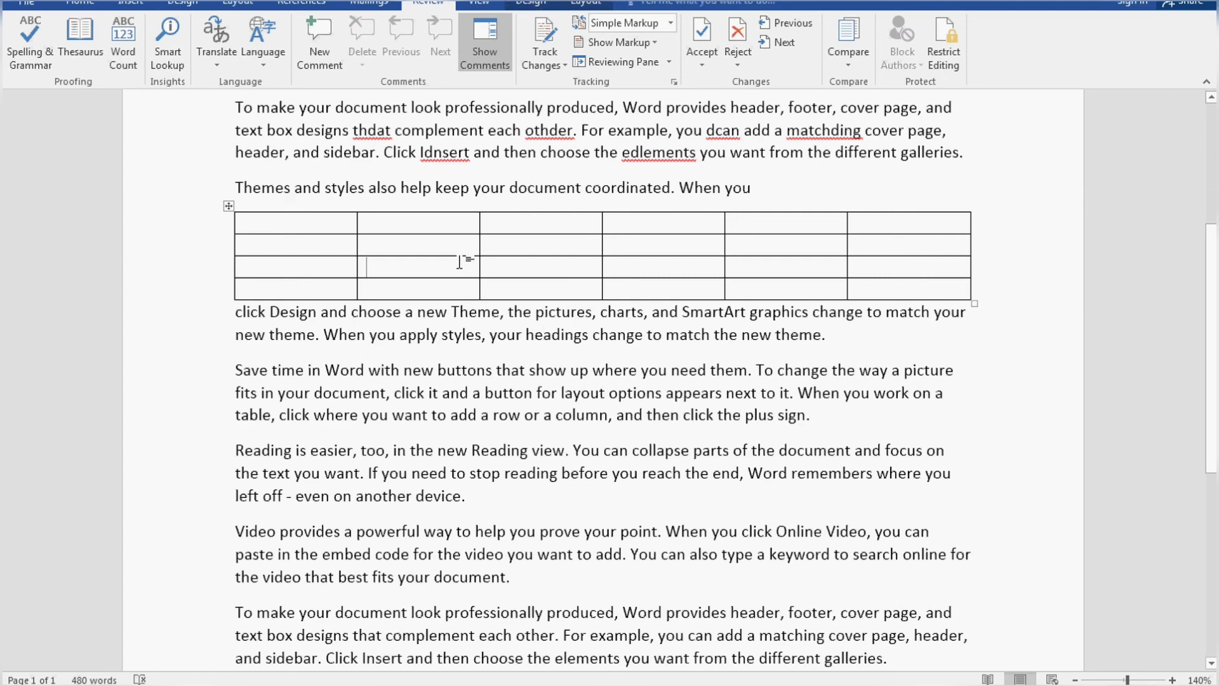